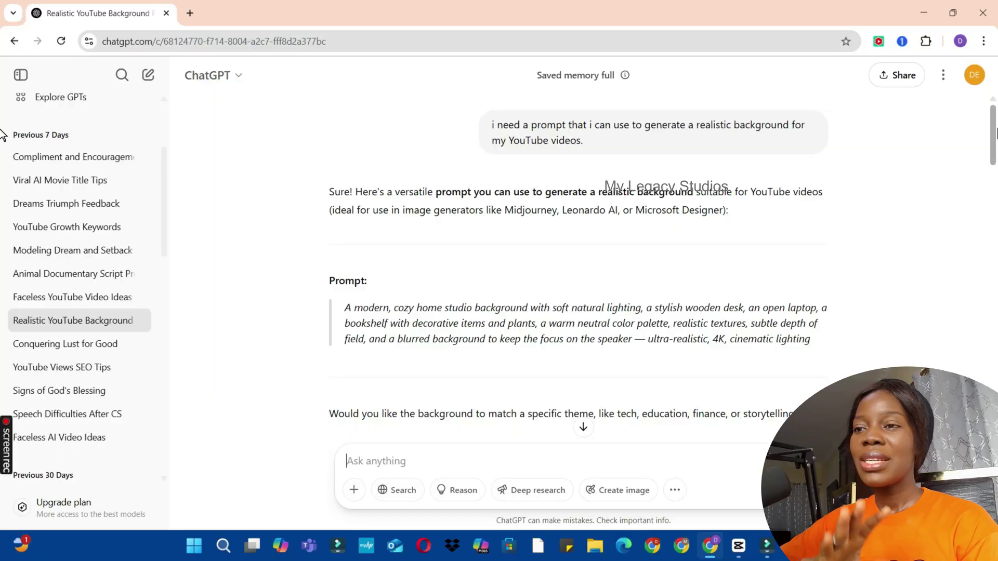
Read the ChatGPT conversation about a prompt for a realistic YouTube video background
{"action": "scroll", "coordinate": [990, 134], "scroll_direction": "down", "scroll_amount": 4}
{"action": "scroll", "coordinate": [990, 134], "scroll_direction": "up", "scroll_amount": 4}
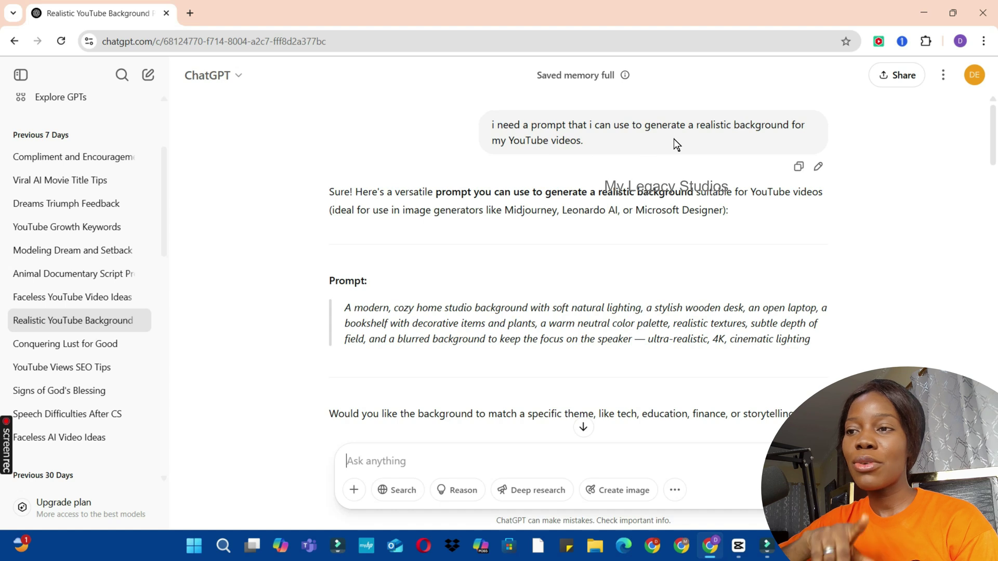
{"action": "scroll", "coordinate": [849, 142], "scroll_direction": "down", "scroll_amount": 3}
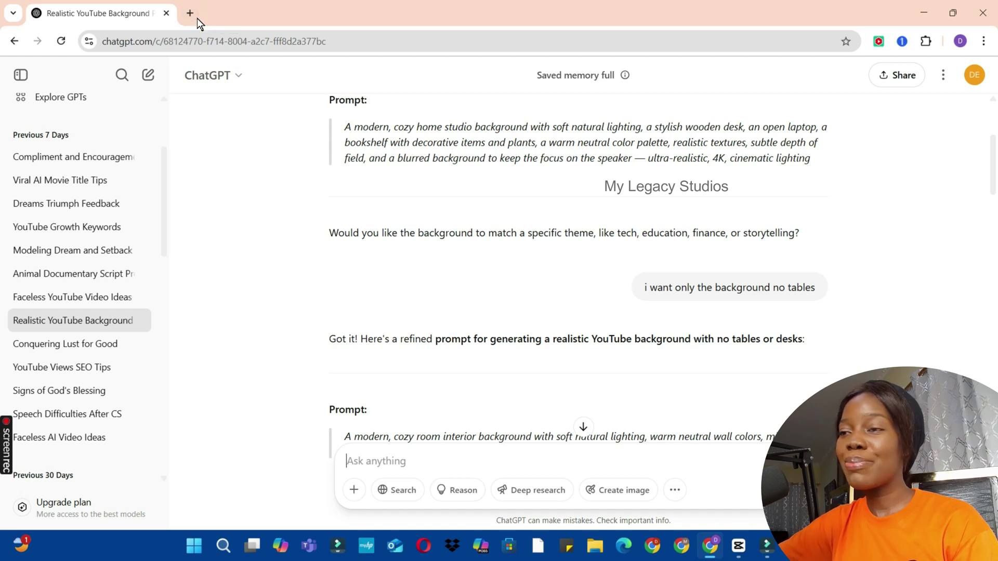
Search Google for piclumen ai in a new browser tab and open the PicLumen website
{"action": "left_click", "coordinate": [198, 18]}
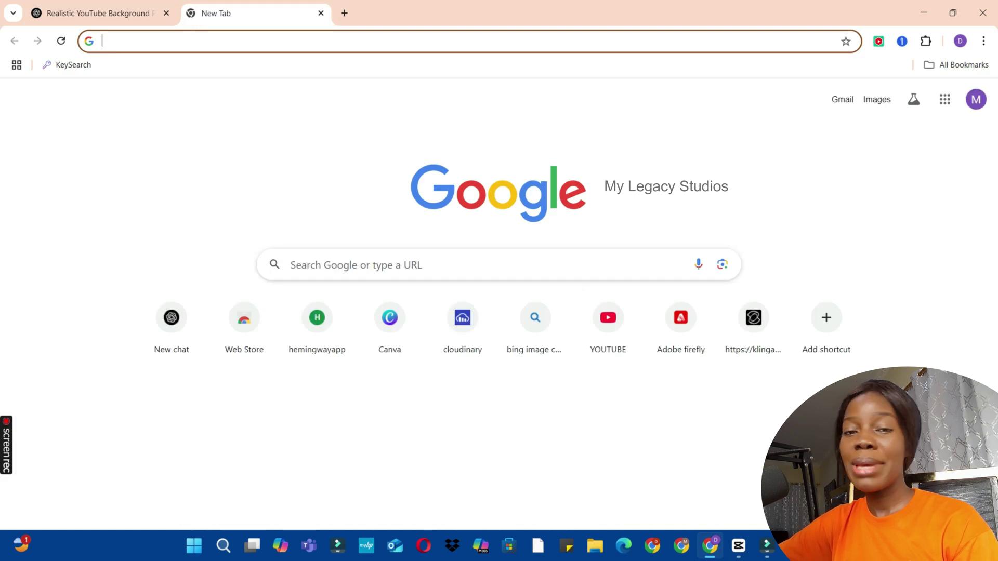
{"action": "left_click", "coordinate": [414, 265]}
{"action": "left_click", "coordinate": [333, 332]}
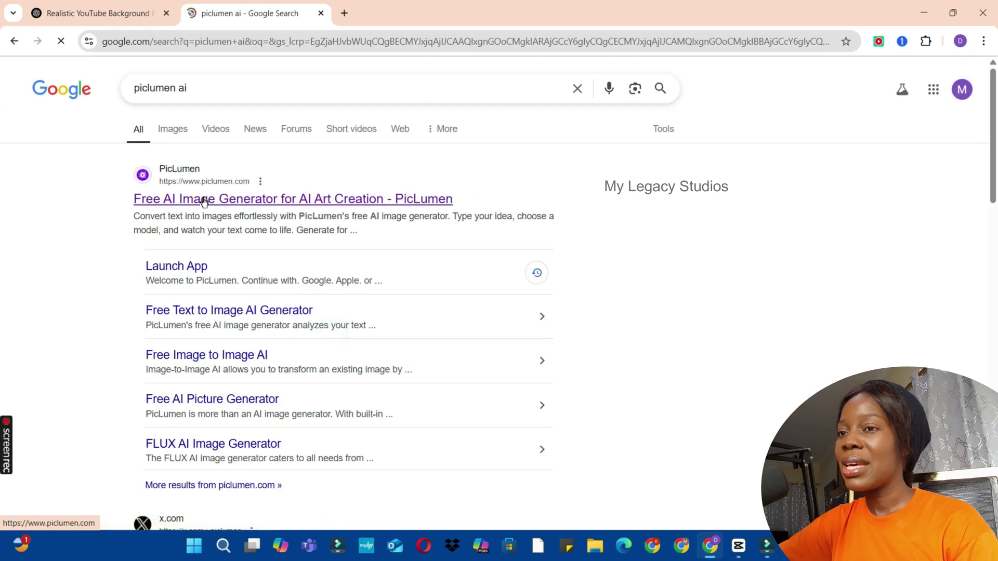
{"action": "left_click", "coordinate": [203, 199]}
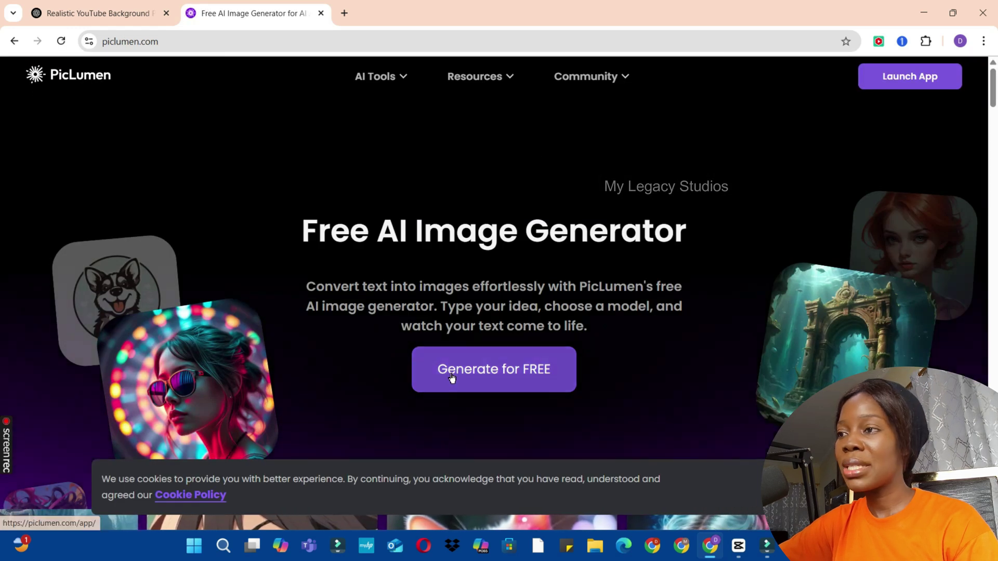
Launch the PicLumen app on its Create page and dismiss the Daily Rewards offer
{"action": "left_click", "coordinate": [928, 81]}
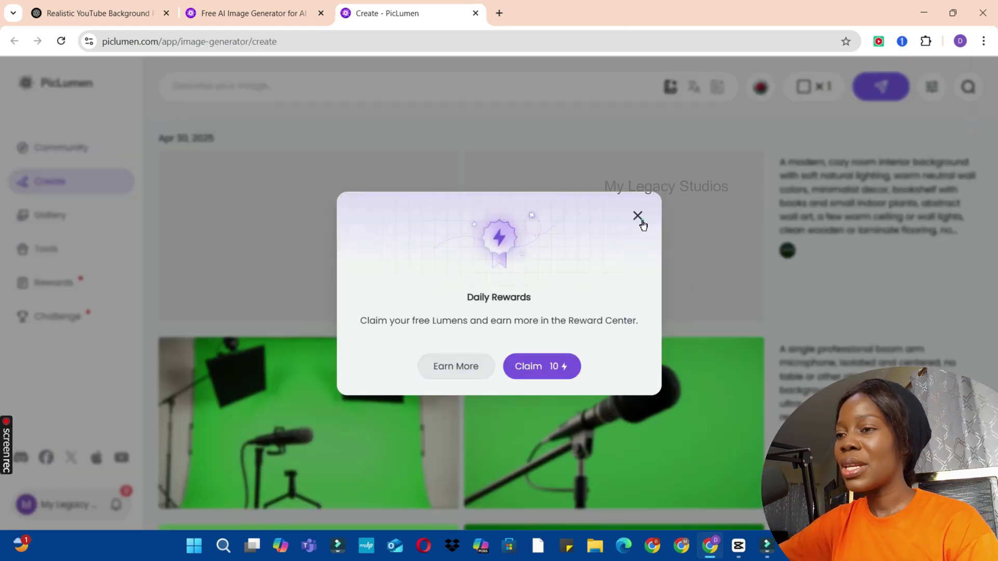
{"action": "left_click", "coordinate": [640, 219]}
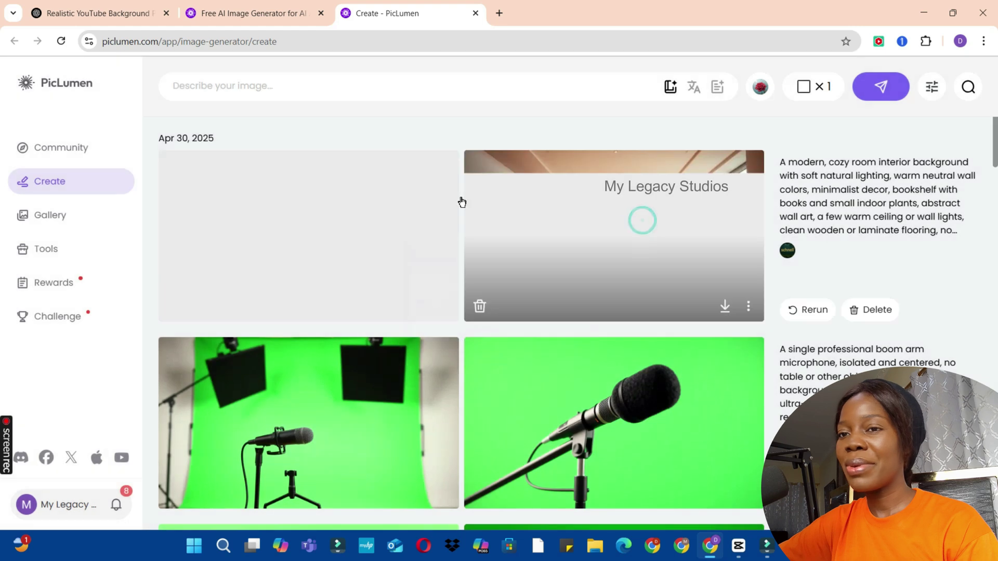
{"action": "left_click", "coordinate": [50, 177]}
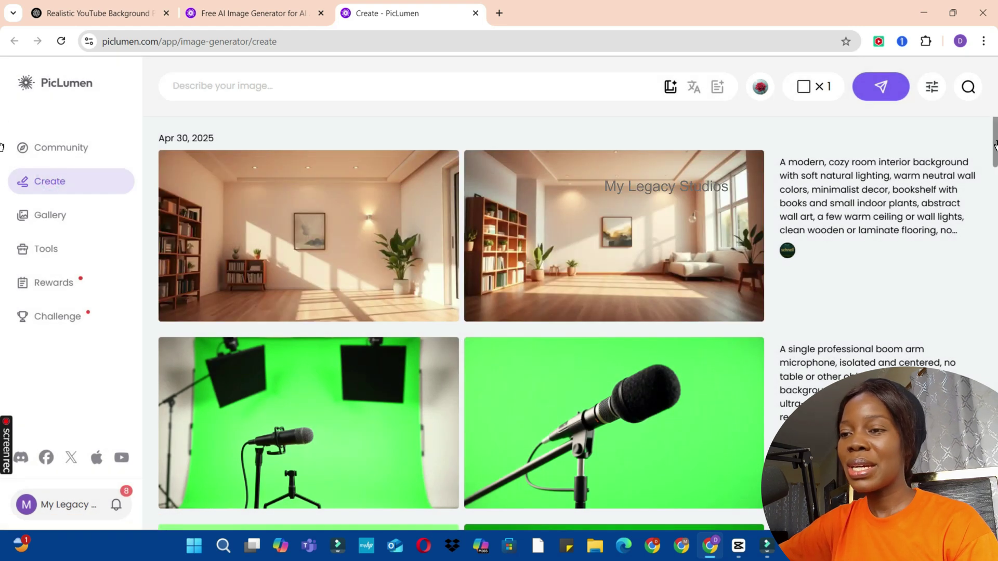
Examine the home studio images with desk and laptop among the earlier PicLumen generations
{"action": "left_click_drag", "start_coordinate": [994, 145], "coordinate": [994, 322]}
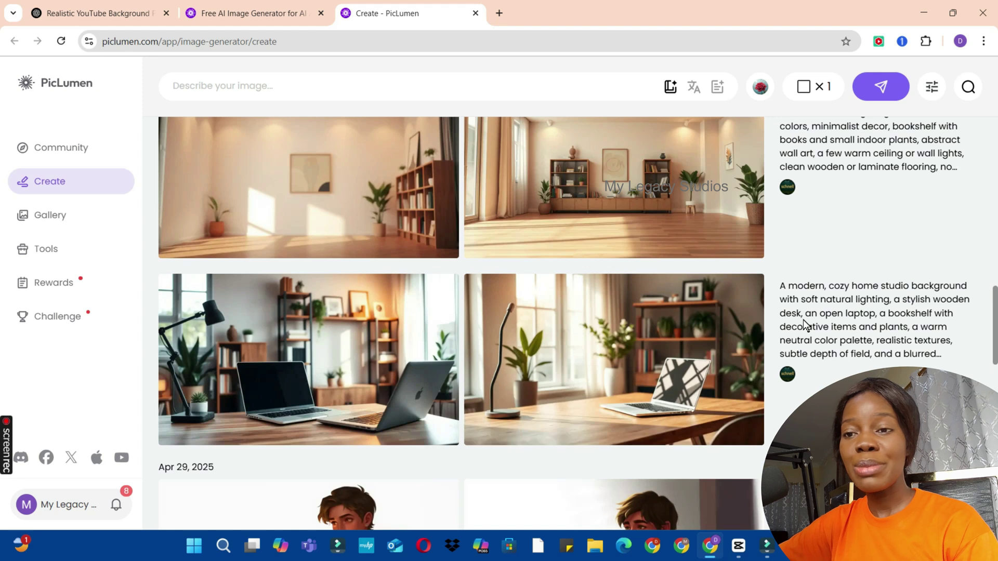
{"action": "mouse_move", "coordinate": [791, 246]}
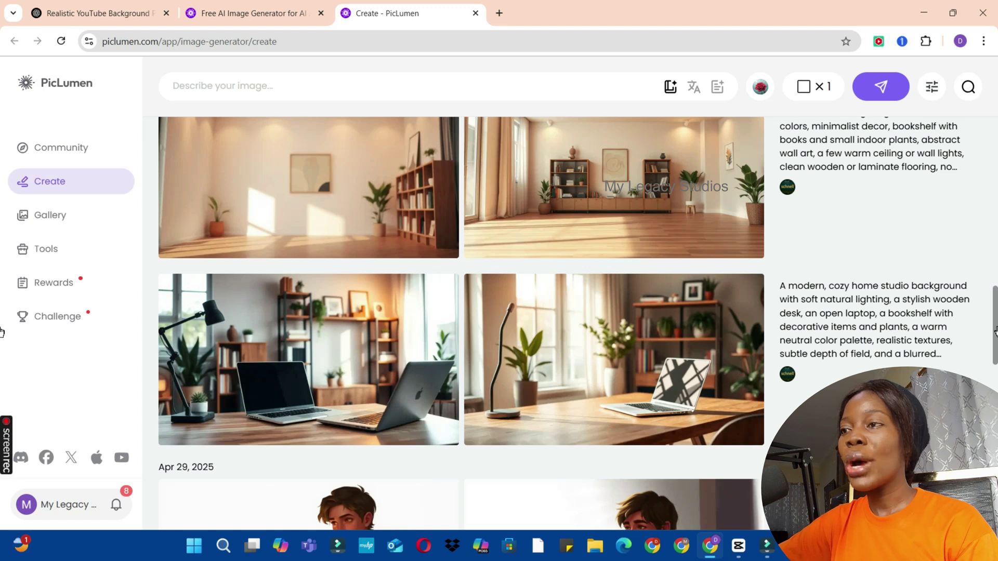
{"action": "scroll", "coordinate": [995, 330], "scroll_direction": "up", "scroll_amount": 1}
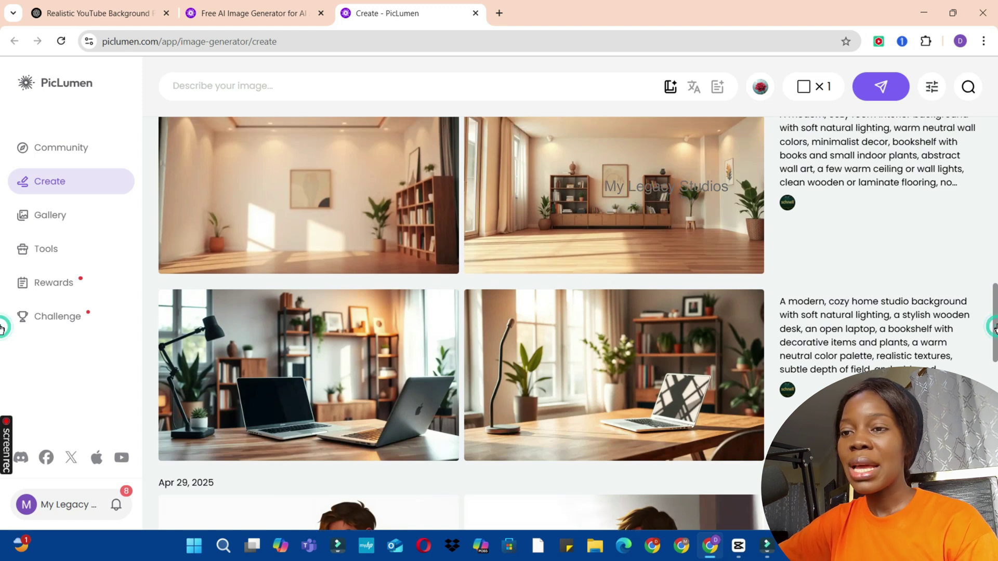
Highlight the refined room interior prompt without tables in ChatGPT and examine its matching images in PicLumen
{"action": "key", "text": "ctrl+1"}
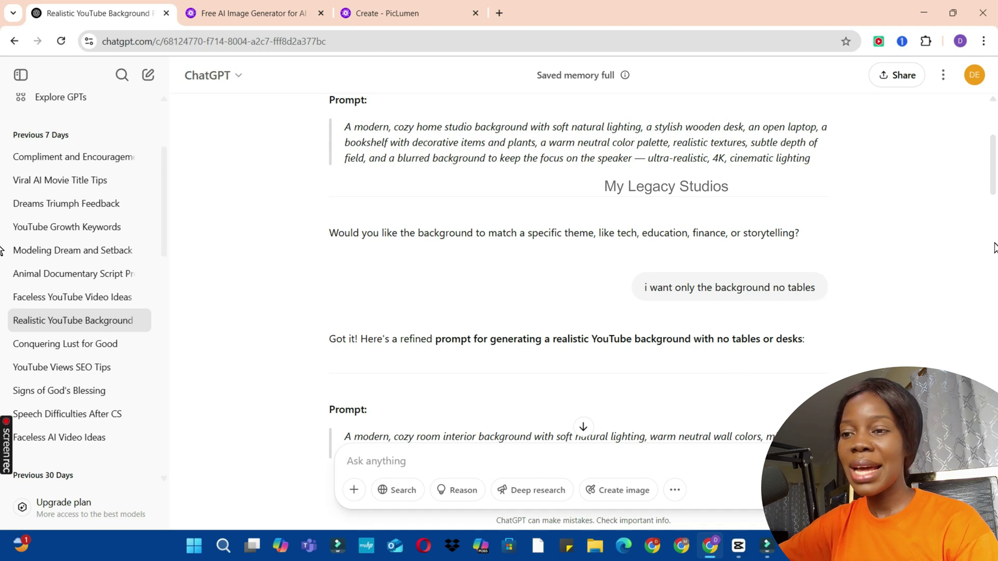
{"action": "left_click_drag", "start_coordinate": [993, 172], "coordinate": [990, 212]}
{"action": "left_click_drag", "start_coordinate": [459, 255], "coordinate": [333, 198]}
{"action": "left_click", "coordinate": [425, 14]}
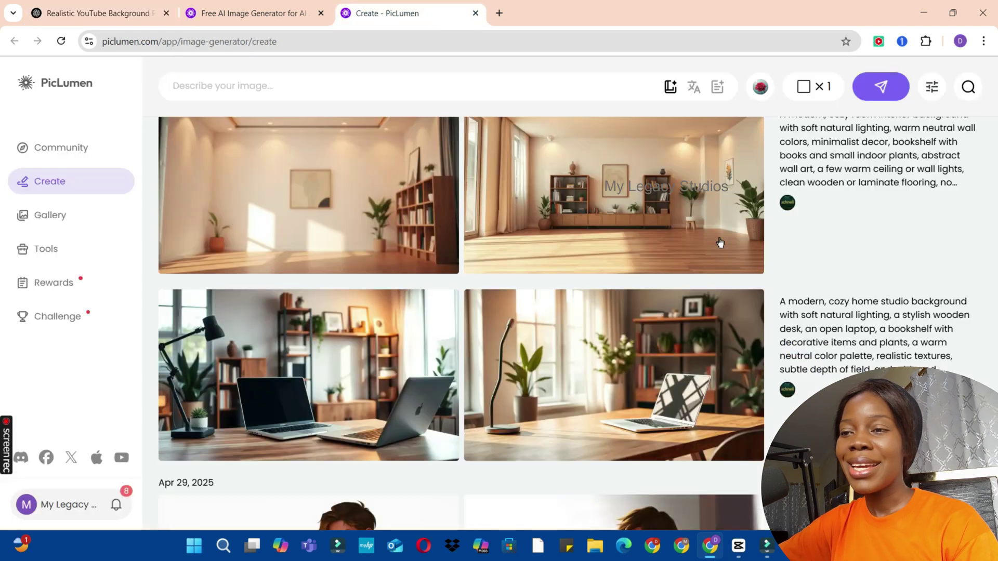
{"action": "scroll", "coordinate": [993, 303], "scroll_direction": "up", "scroll_amount": 3}
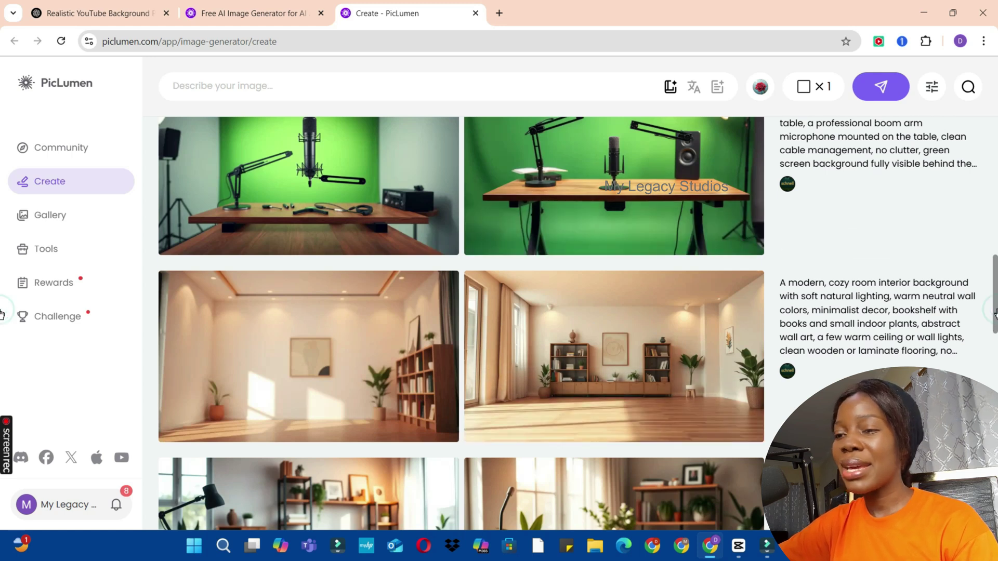
{"action": "scroll", "coordinate": [995, 314], "scroll_direction": "up", "scroll_amount": 1}
Read the ChatGPT prompt for a table with a boom arm microphone and examine its green screen images in PicLumen
{"action": "left_click", "coordinate": [99, 13]}
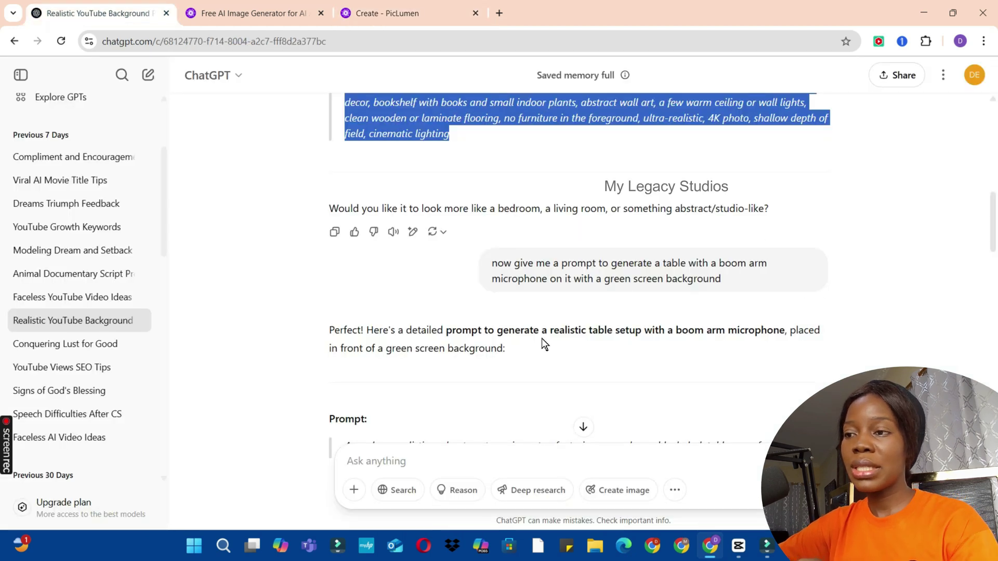
{"action": "scroll", "coordinate": [542, 338], "scroll_direction": "down", "scroll_amount": 5}
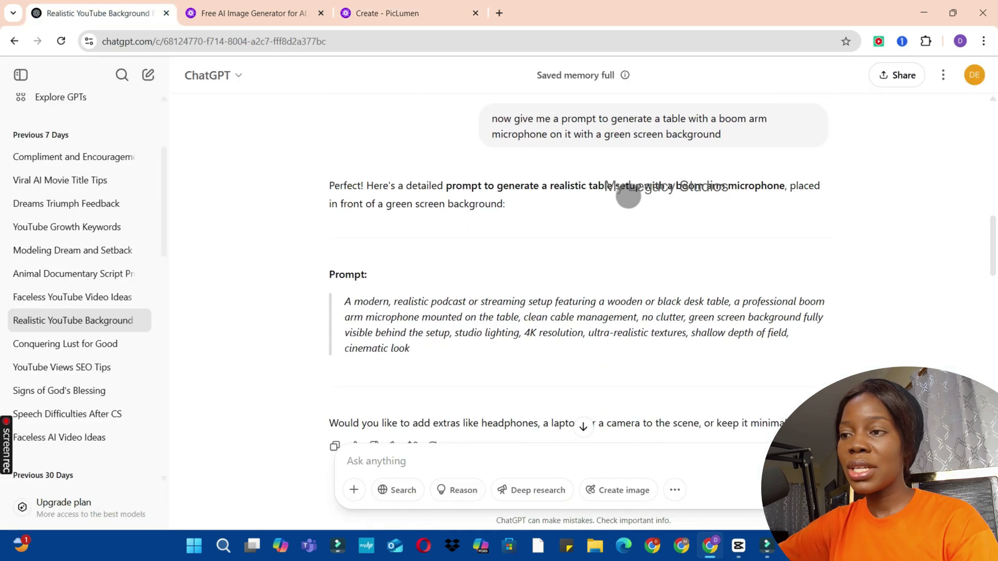
{"action": "left_click", "coordinate": [388, 11]}
{"action": "left_click_drag", "start_coordinate": [994, 308], "coordinate": [994, 279]}
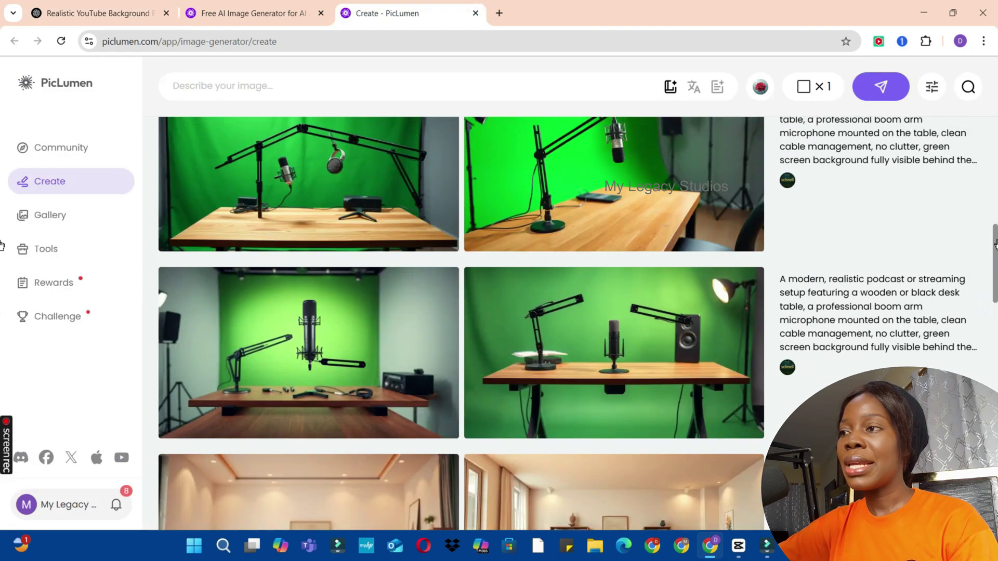
{"action": "left_click_drag", "start_coordinate": [994, 244], "coordinate": [996, 224]}
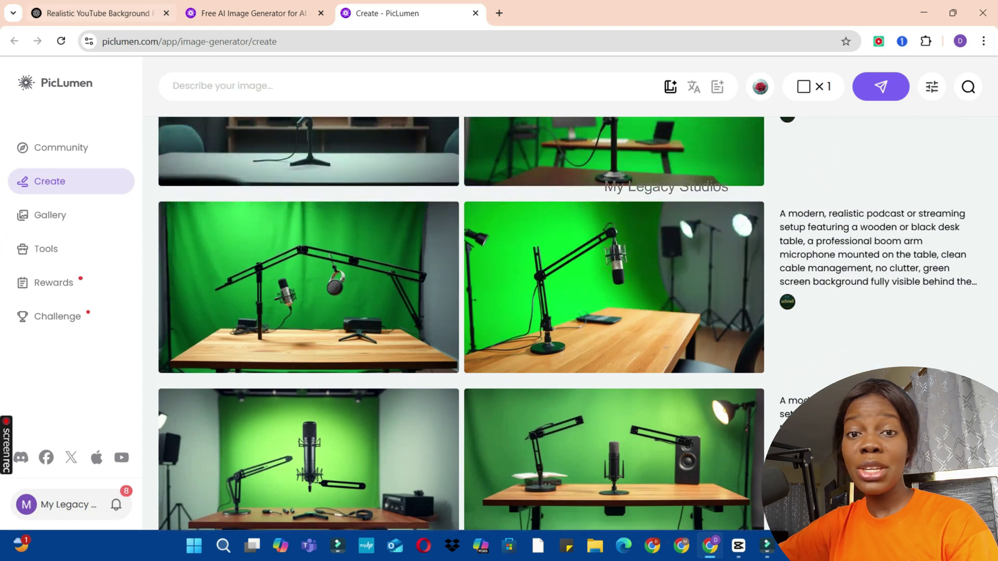
Highlight the refined single boom arm microphone prompt in ChatGPT and examine the images made from it in PicLumen
{"action": "key", "text": "ctrl+1"}
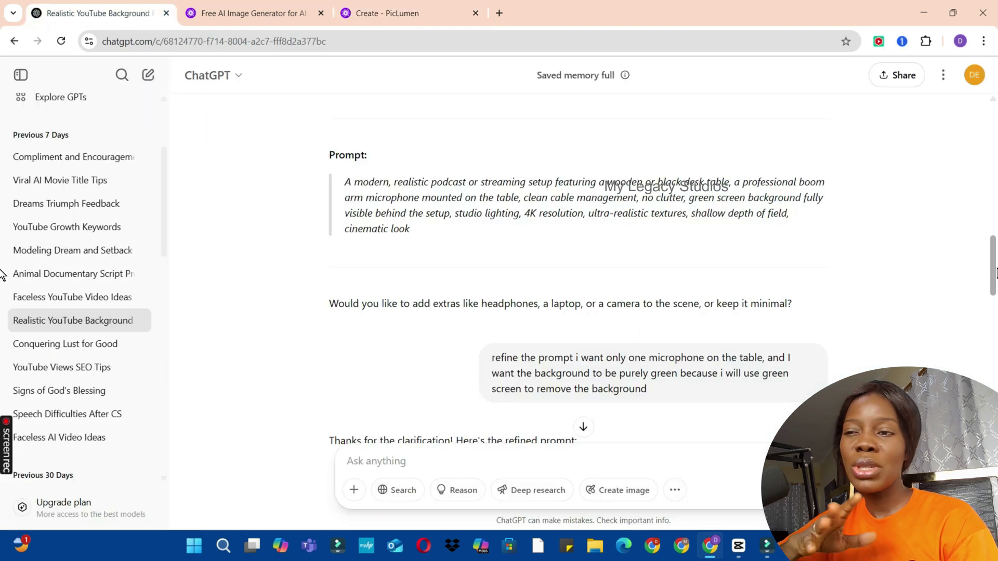
{"action": "left_click_drag", "start_coordinate": [997, 275], "coordinate": [996, 286]}
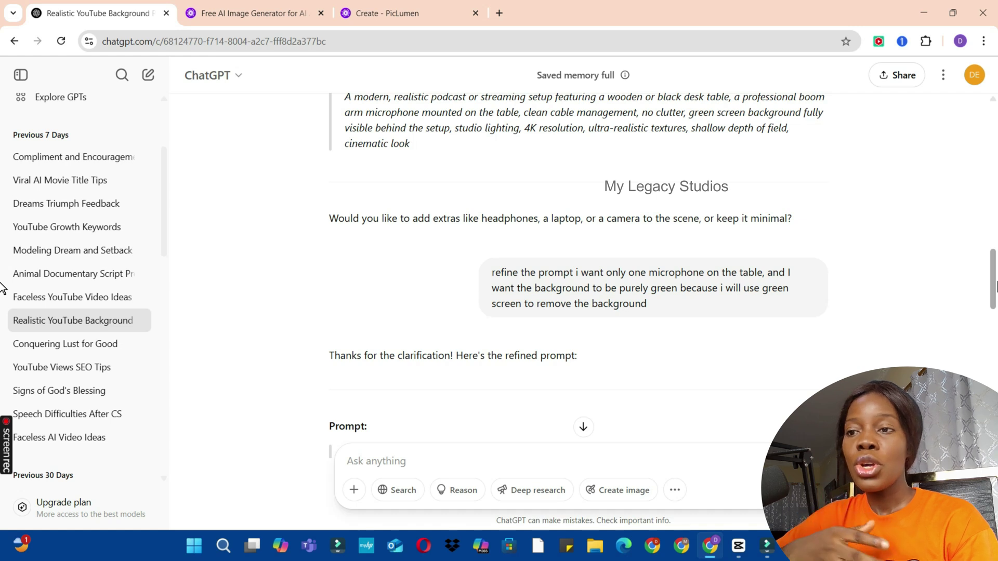
{"action": "scroll", "coordinate": [2, 299], "scroll_direction": "down", "scroll_amount": 1}
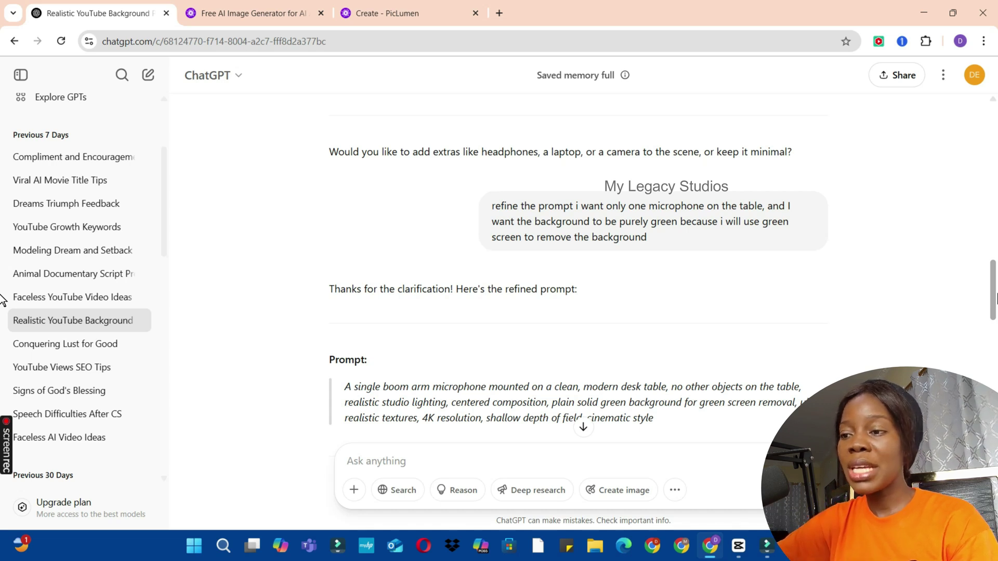
{"action": "scroll", "coordinate": [982, 301], "scroll_direction": "down", "scroll_amount": 2}
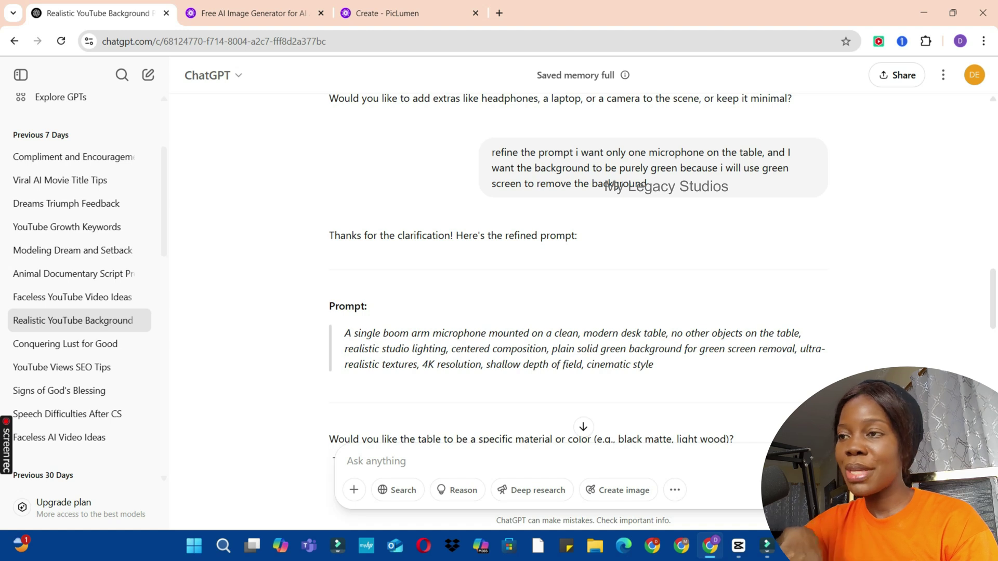
{"action": "triple_click", "coordinate": [353, 333]}
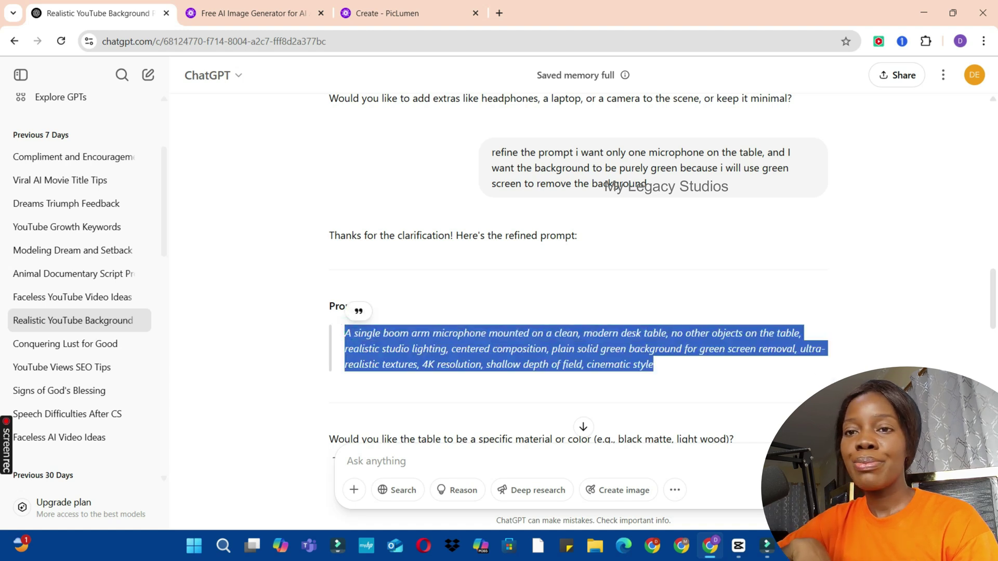
{"action": "left_click", "coordinate": [389, 15]}
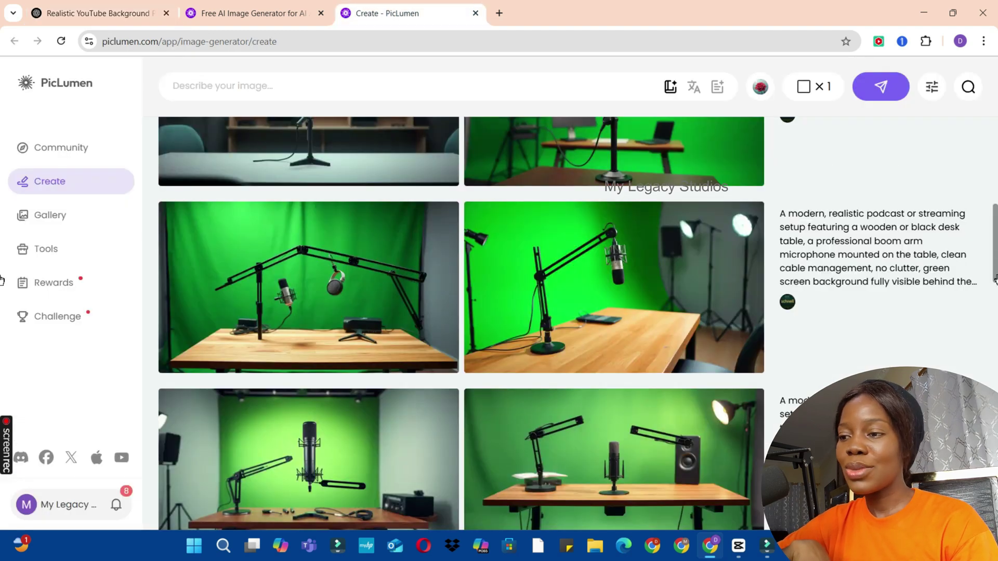
{"action": "scroll", "coordinate": [994, 279], "scroll_direction": "up", "scroll_amount": 5}
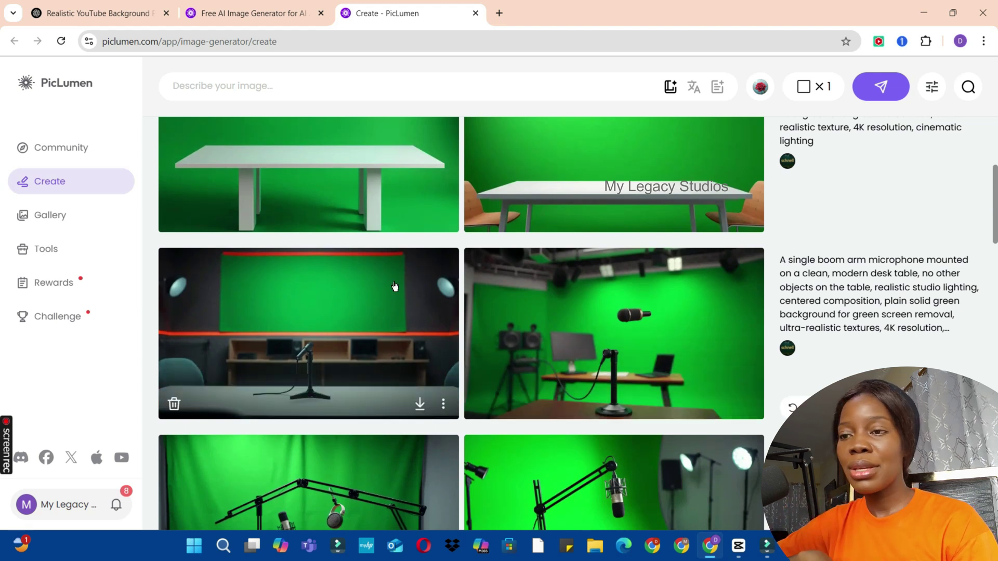
Switch to ChatGPT and copy the prompt for a plain modern table with a solid green background
{"action": "key", "text": "ctrl+Tab"}
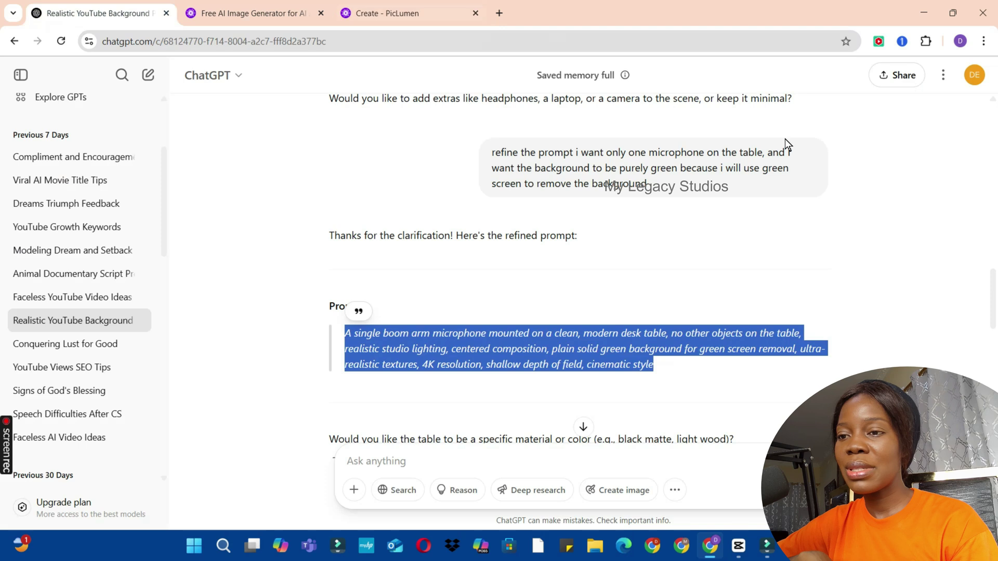
{"action": "scroll", "coordinate": [736, 160], "scroll_direction": "down", "scroll_amount": 5}
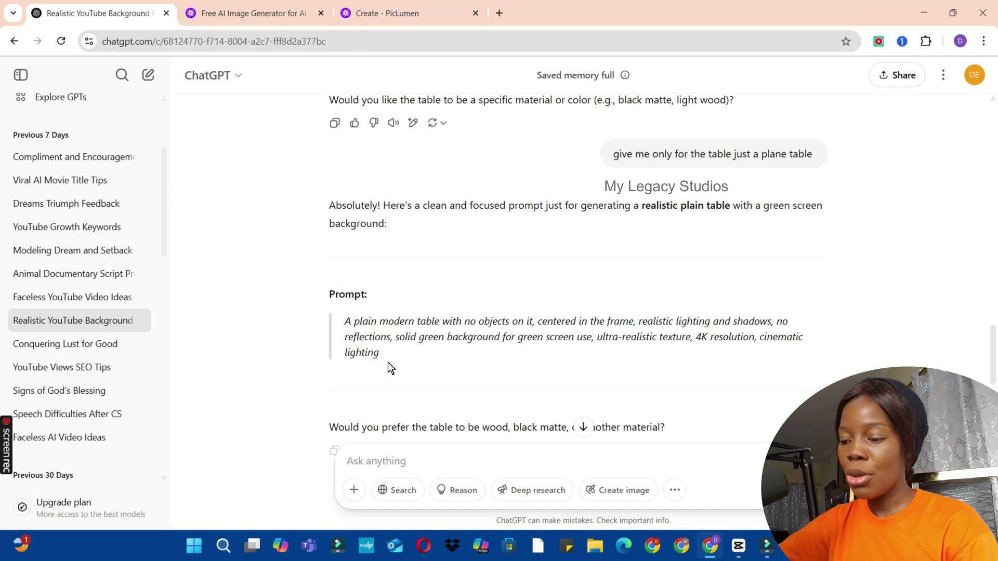
{"action": "left_click_drag", "start_coordinate": [383, 364], "coordinate": [345, 318]}
{"action": "key", "text": "ctrl+c"}
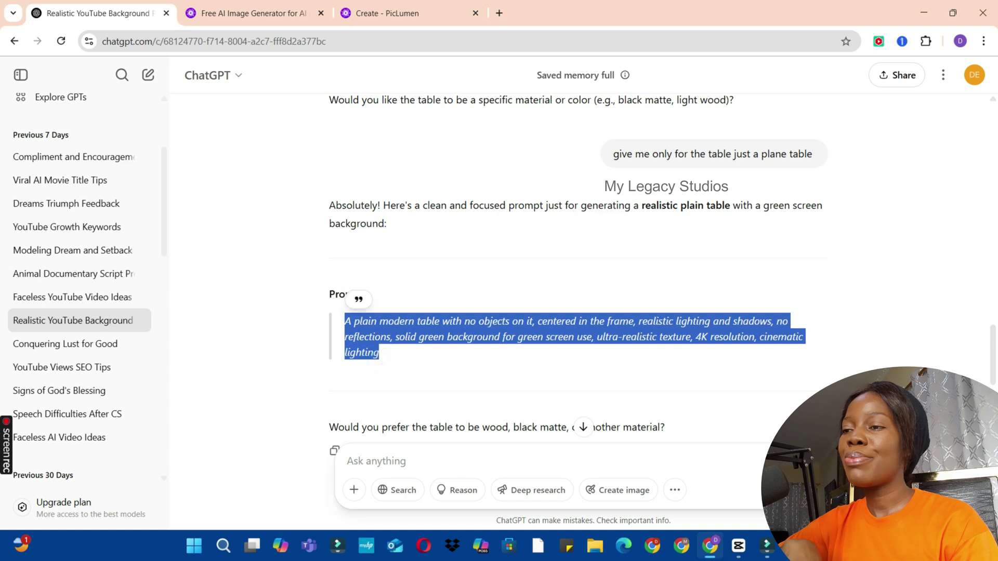
Return to PicLumen's Create page and paste the plain modern table prompt as the image description
{"action": "left_click", "coordinate": [387, 13]}
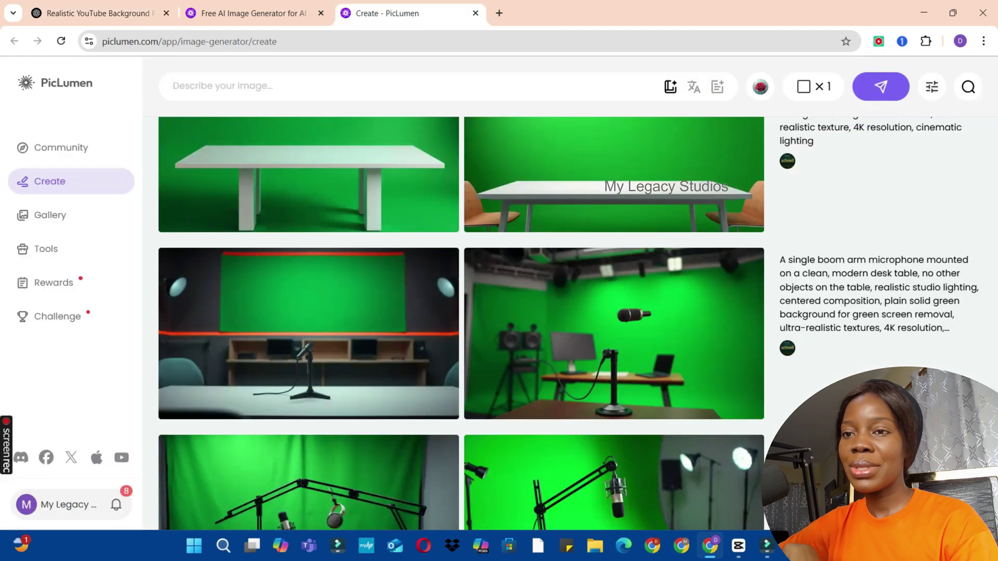
{"action": "left_click_drag", "start_coordinate": [995, 192], "coordinate": [995, 166]}
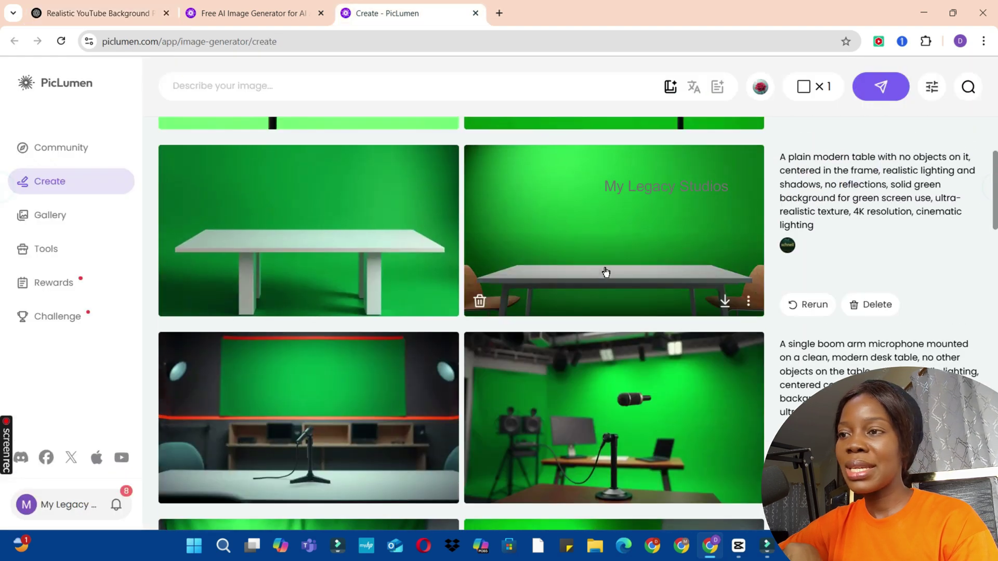
{"action": "scroll", "coordinate": [956, 61], "scroll_direction": "up", "scroll_amount": 5}
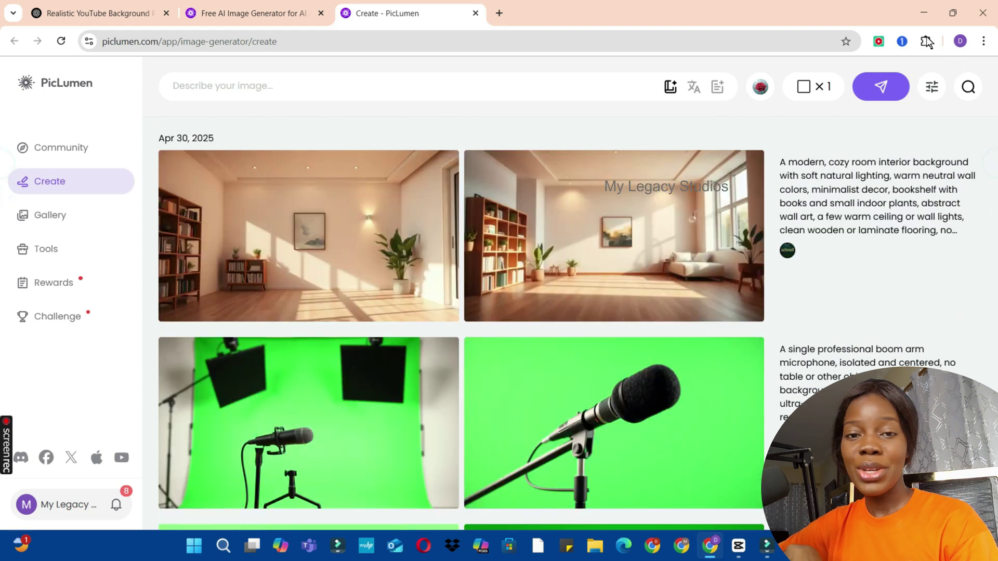
{"action": "mouse_move", "coordinate": [487, 315]}
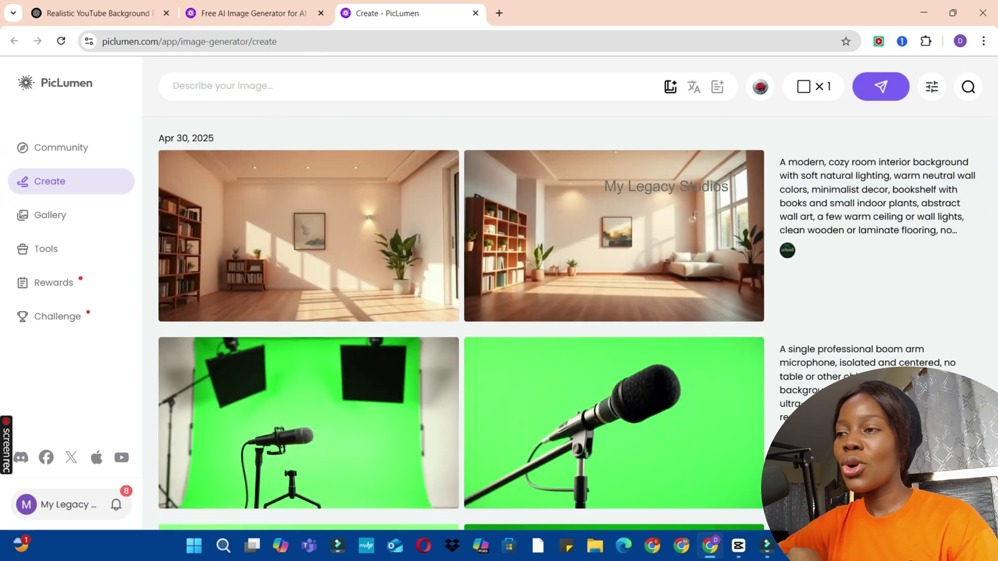
{"action": "right_click", "coordinate": [256, 93]}
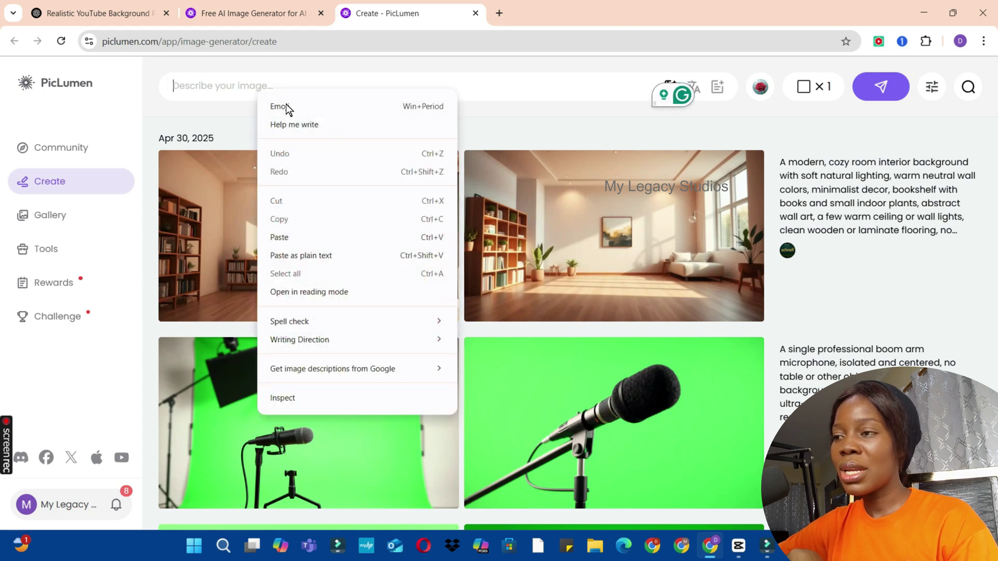
{"action": "left_click", "coordinate": [286, 239]}
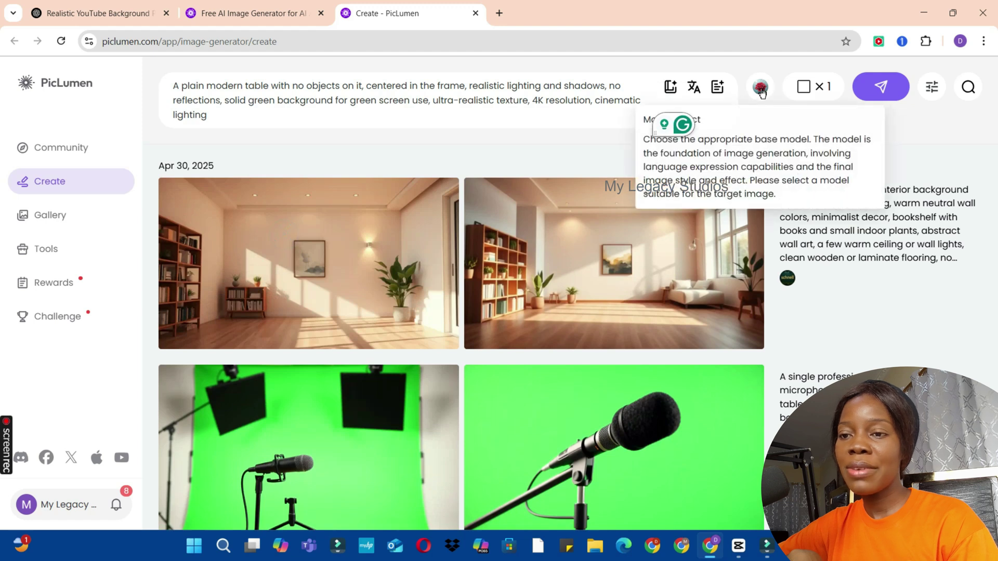
Generate two 16:9 images of the plain modern table prompt with the FLUX.1-schnell model
{"action": "left_click", "coordinate": [760, 87]}
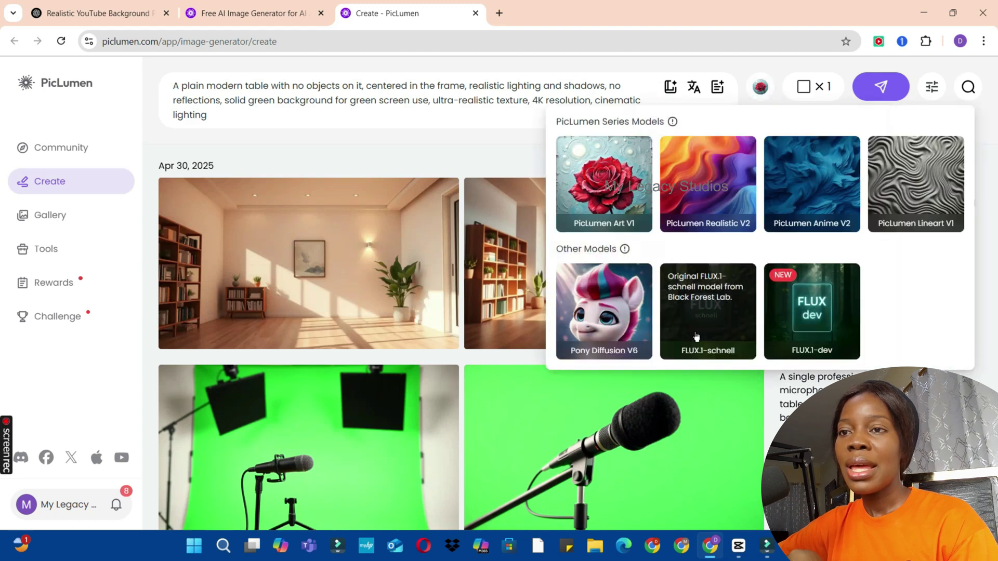
{"action": "left_click", "coordinate": [696, 337]}
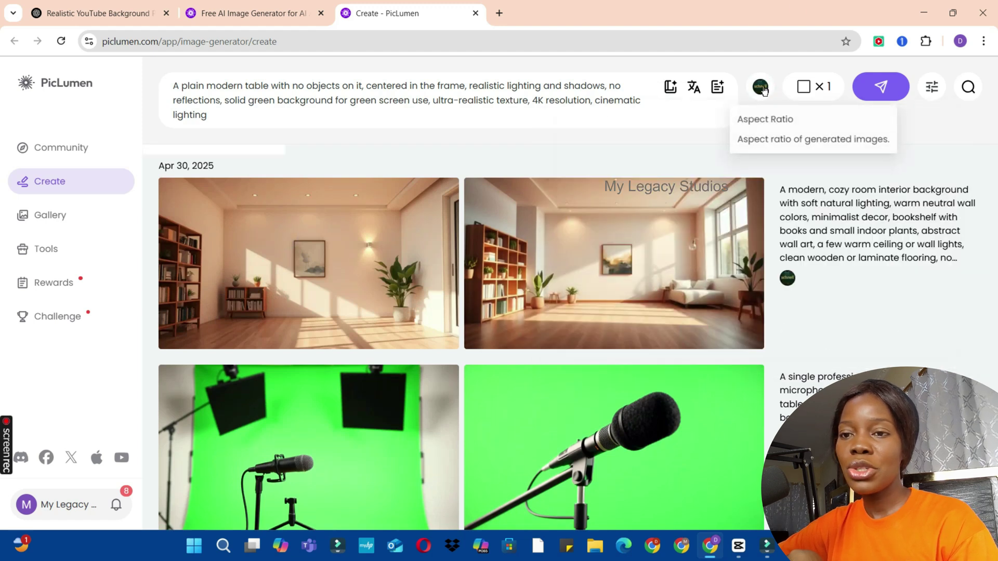
{"action": "left_click", "coordinate": [827, 87]}
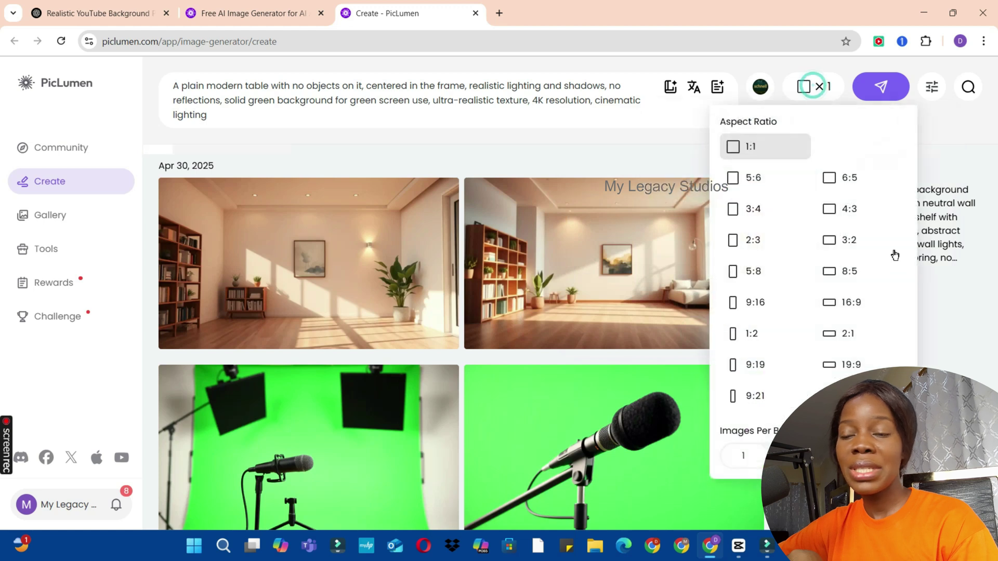
{"action": "left_click", "coordinate": [857, 304]}
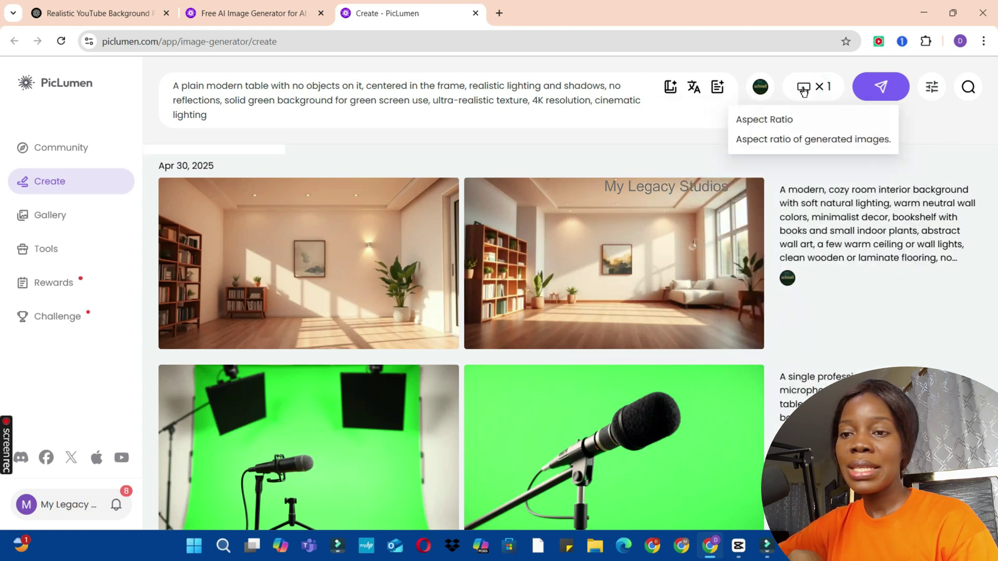
{"action": "left_click", "coordinate": [804, 88]}
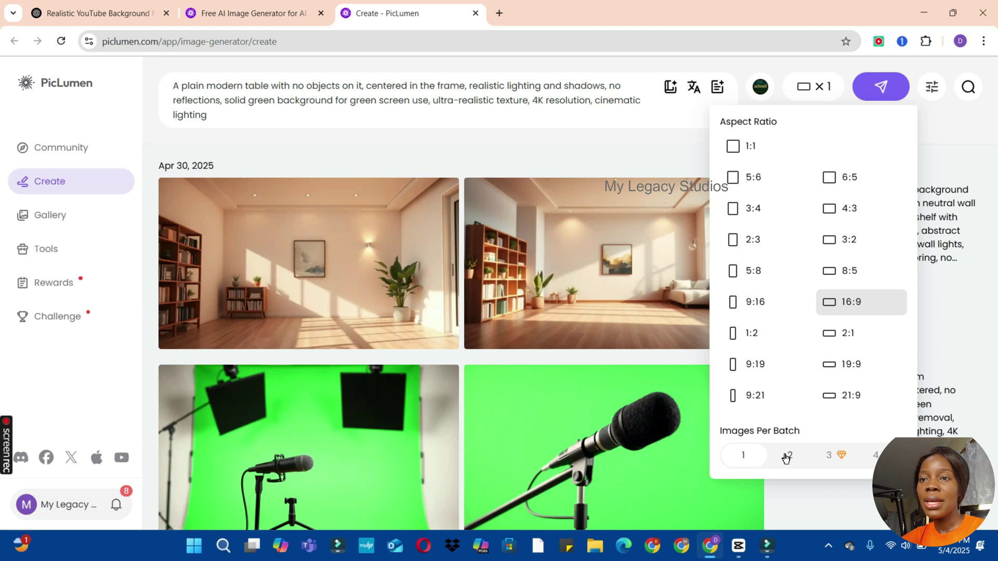
{"action": "left_click", "coordinate": [785, 456]}
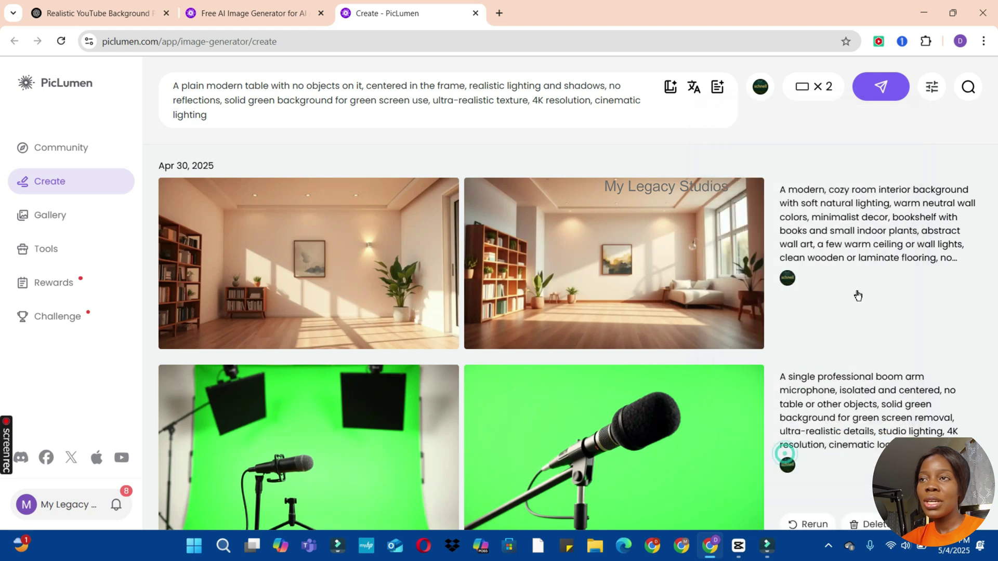
{"action": "left_click", "coordinate": [879, 86]}
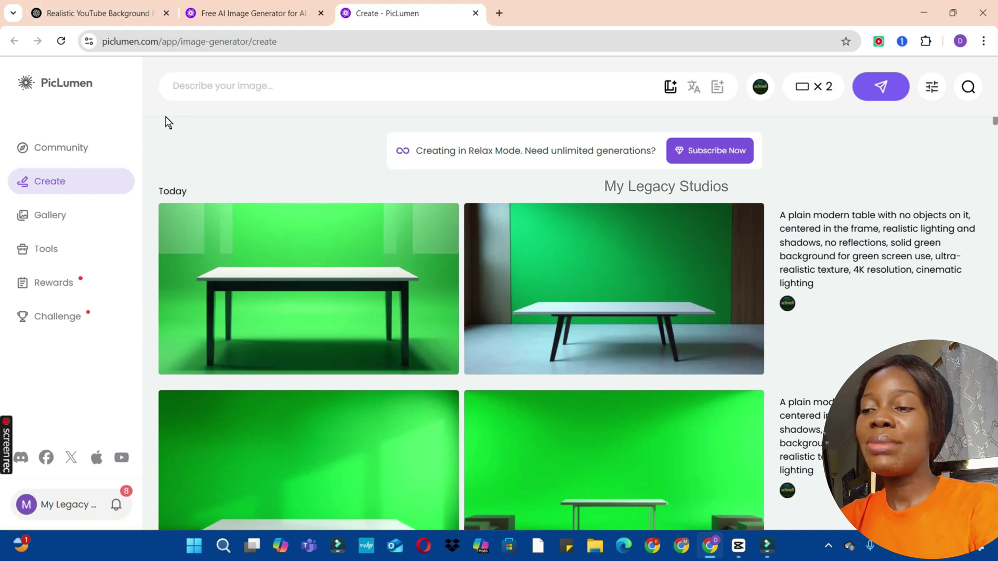
Review the single boom arm microphone prompt in ChatGPT, and look through the green screen images in PicLumen
{"action": "left_click", "coordinate": [99, 6]}
{"action": "scroll", "coordinate": [598, 341], "scroll_direction": "down", "scroll_amount": 5}
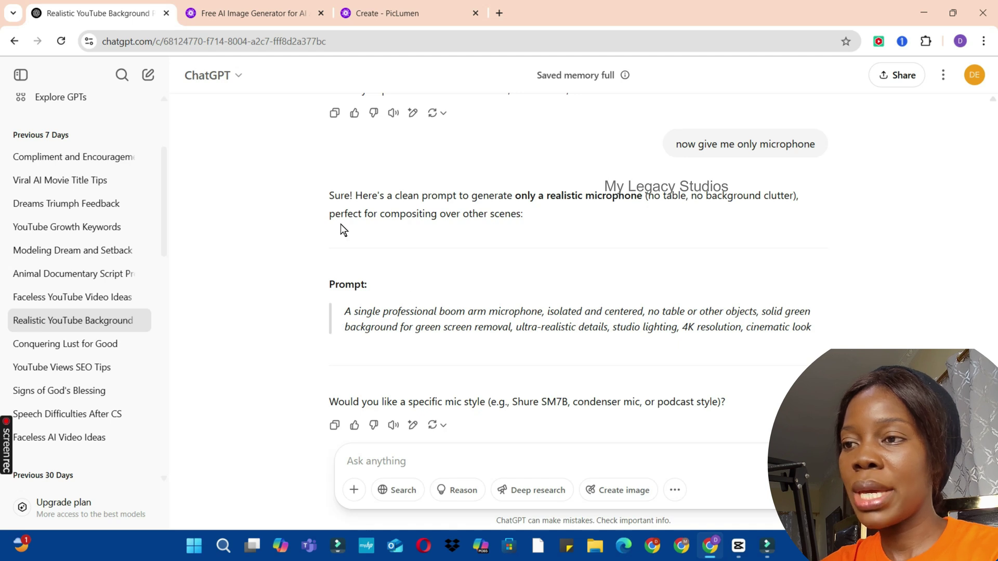
{"action": "left_click", "coordinate": [397, 14]}
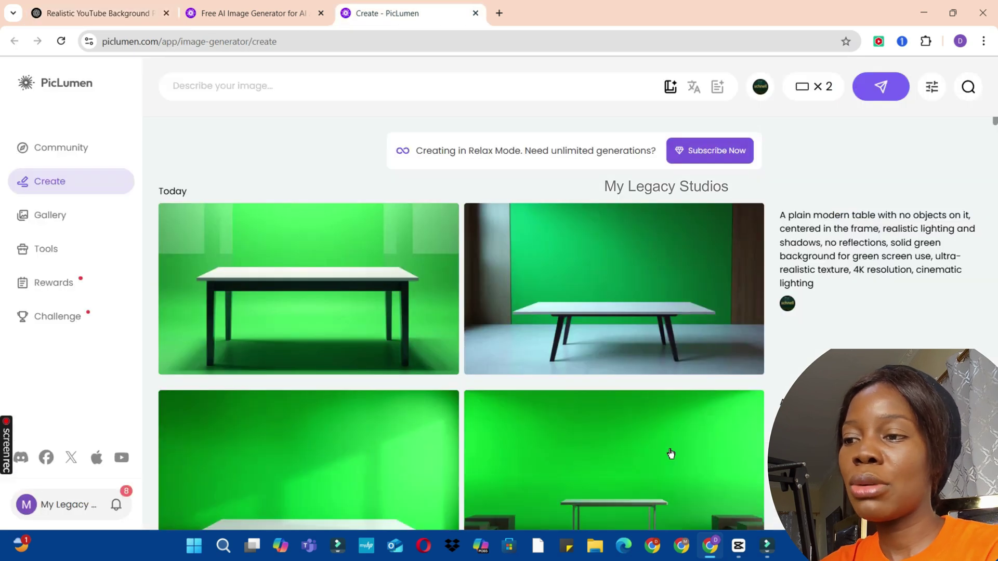
{"action": "scroll", "coordinate": [516, 309], "scroll_direction": "down", "scroll_amount": 5}
{"action": "scroll", "coordinate": [509, 312], "scroll_direction": "down", "scroll_amount": 5}
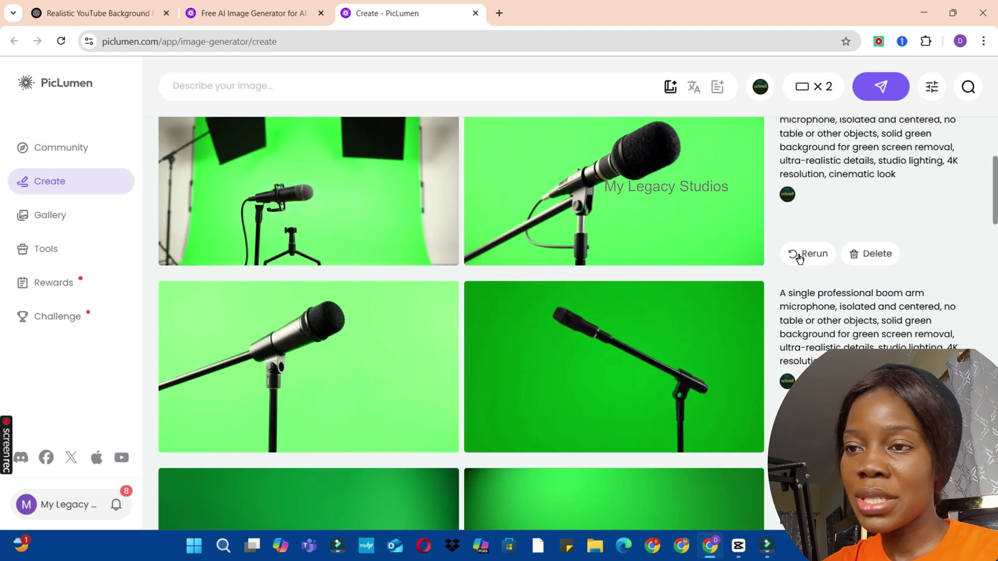
Download both images of the cozy room pair located between the microphone table and laptop desk results
{"action": "left_click_drag", "start_coordinate": [993, 190], "coordinate": [994, 351]}
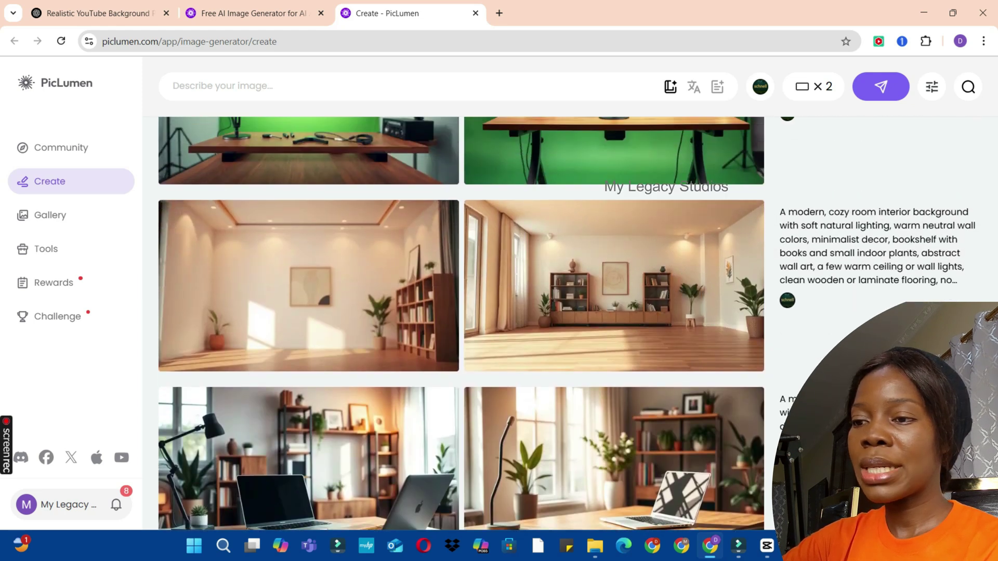
{"action": "mouse_move", "coordinate": [414, 302]}
{"action": "left_click", "coordinate": [420, 356]}
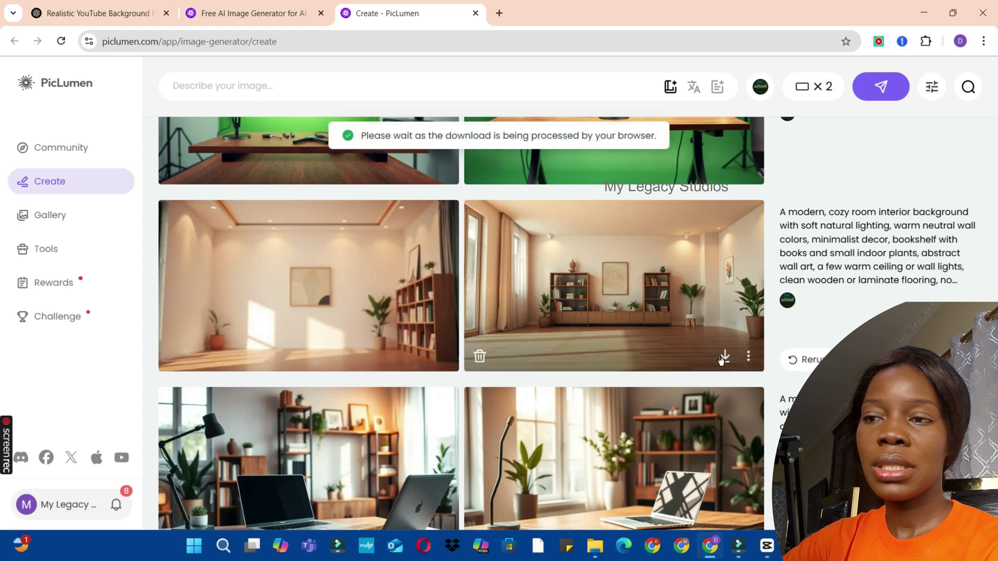
{"action": "left_click", "coordinate": [722, 360]}
Download both images of the older plain modern table pair with the solid green background
{"action": "left_click_drag", "start_coordinate": [994, 258], "coordinate": [994, 208]}
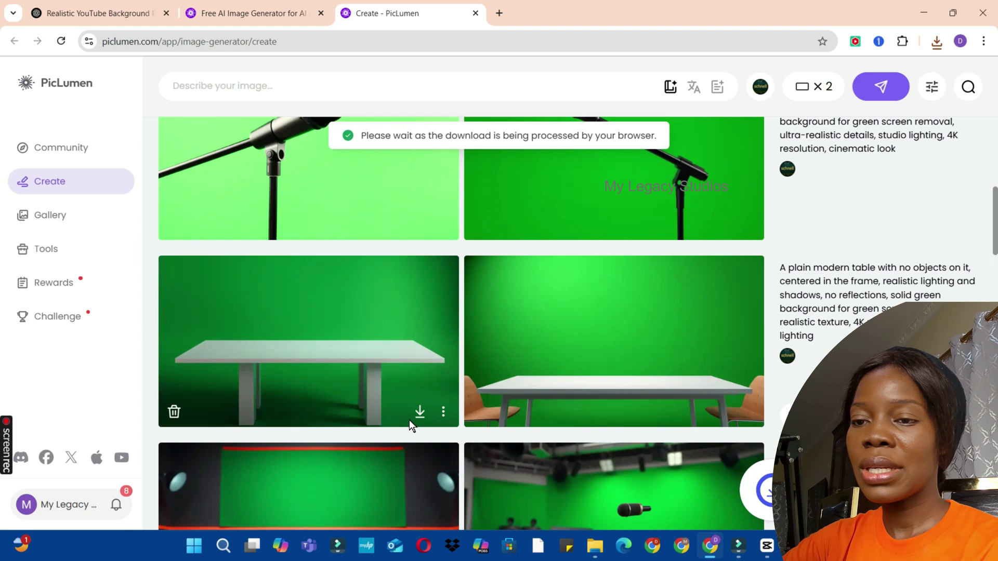
{"action": "left_click", "coordinate": [419, 412]}
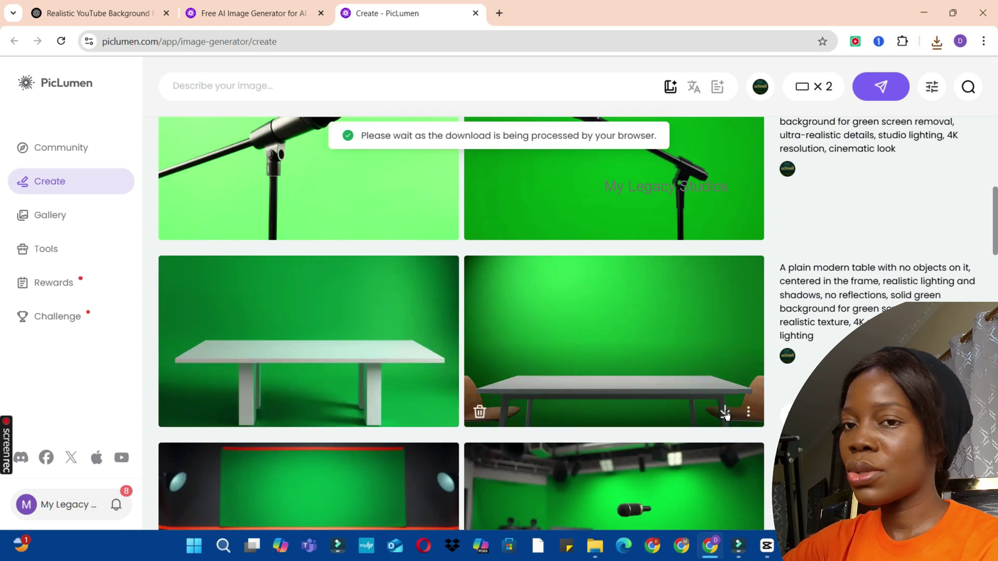
{"action": "left_click", "coordinate": [725, 412]}
Download three green screen boom arm microphone images and the two cozy room images heading the Apr 30 results
{"action": "left_click_drag", "start_coordinate": [993, 216], "coordinate": [993, 180]}
{"action": "mouse_move", "coordinate": [416, 381]}
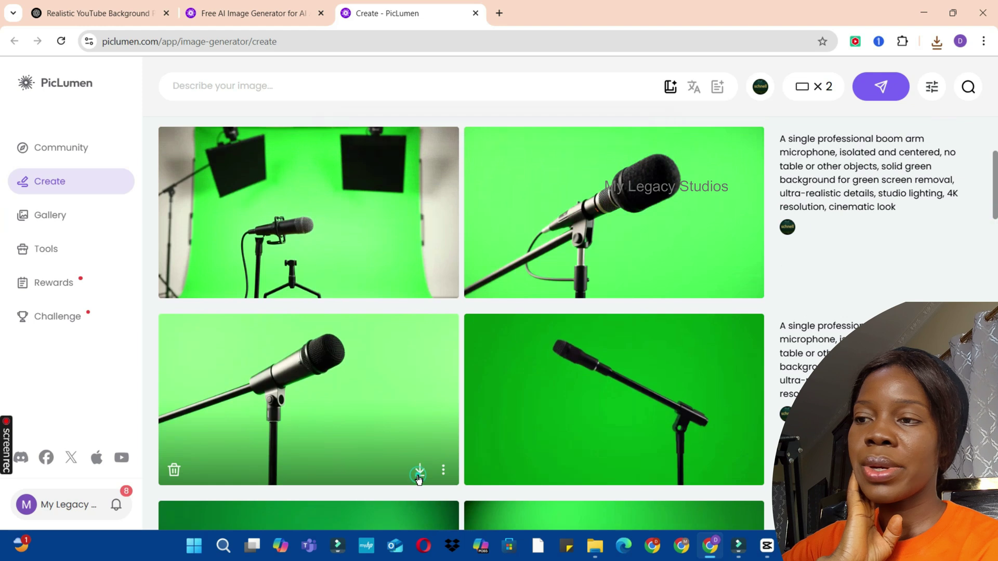
{"action": "left_click", "coordinate": [420, 471]}
{"action": "left_click", "coordinate": [724, 470]}
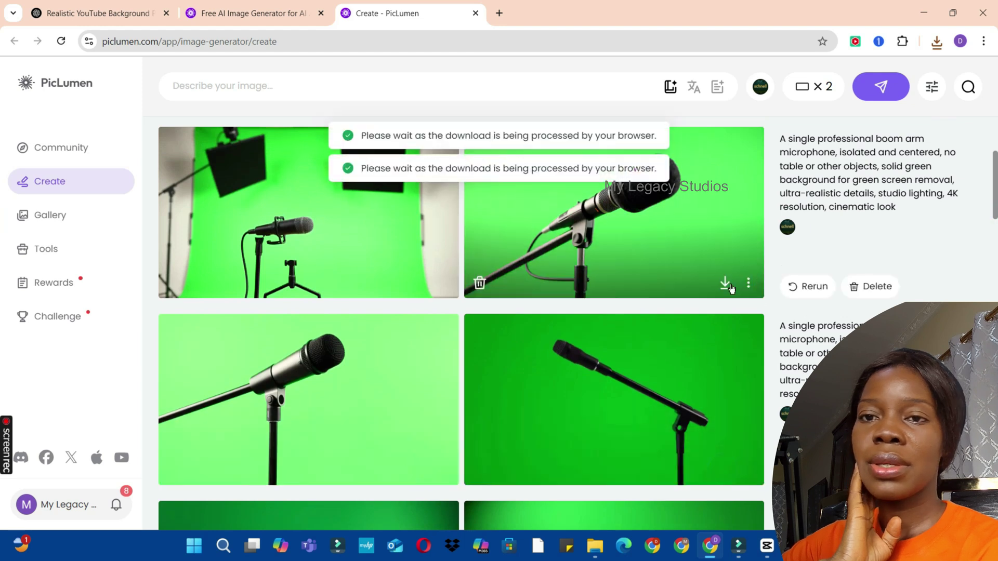
{"action": "left_click", "coordinate": [724, 282]}
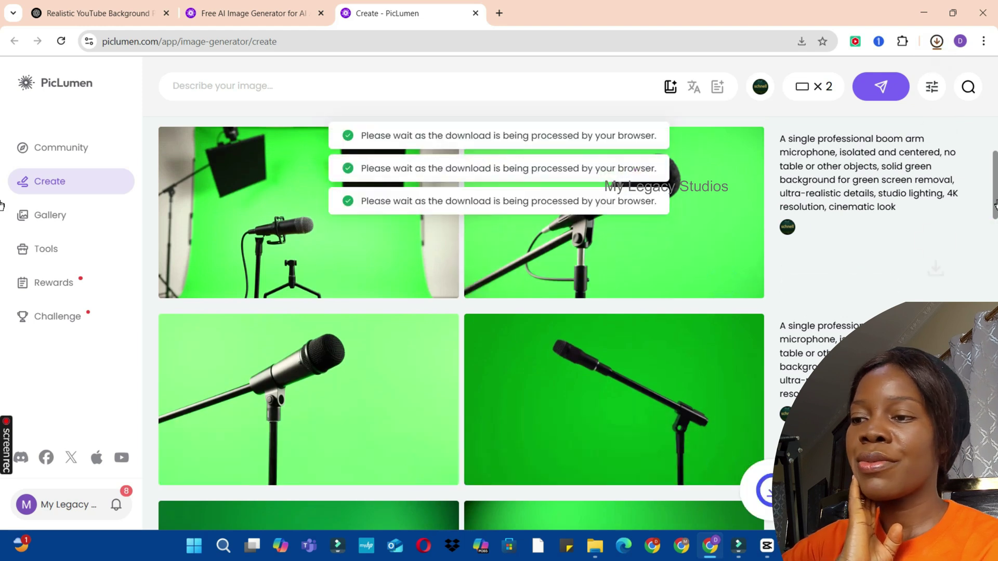
{"action": "scroll", "coordinate": [995, 204], "scroll_direction": "down", "scroll_amount": 7}
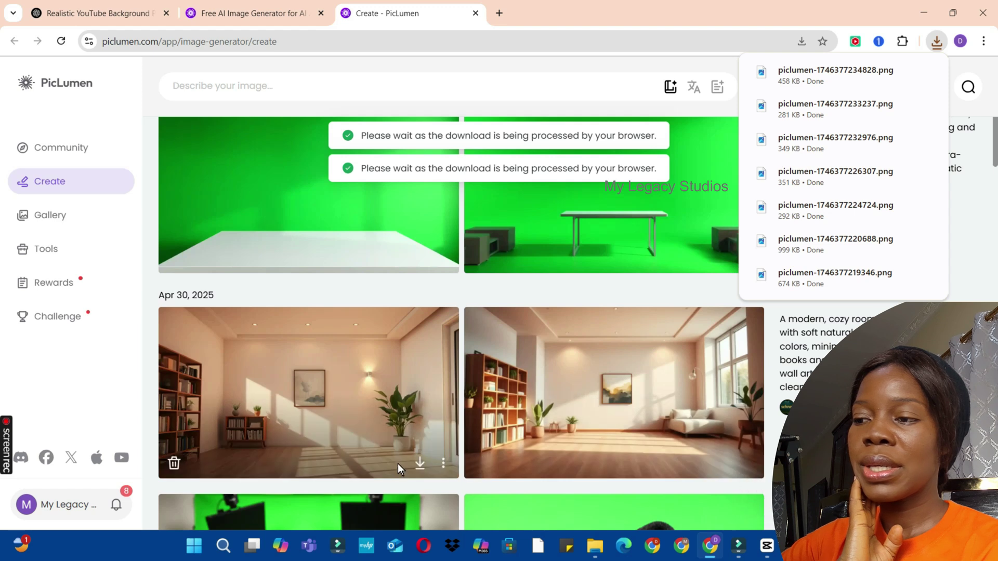
{"action": "scroll", "coordinate": [981, 114], "scroll_direction": "up", "scroll_amount": 5}
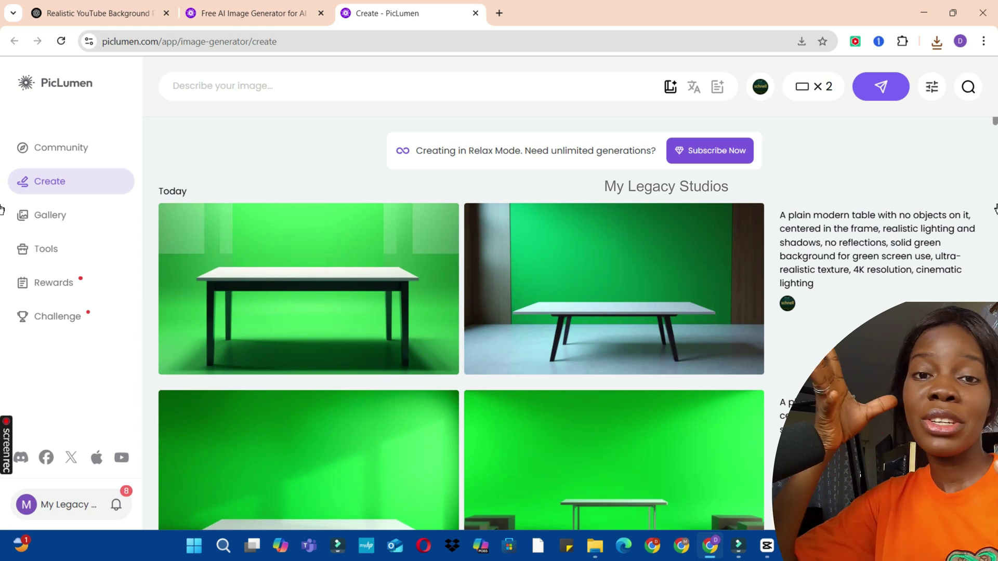
Switch to CapCut, create a new project and open the Downloads folder for importing media
{"action": "key", "text": "alt+Tab"}
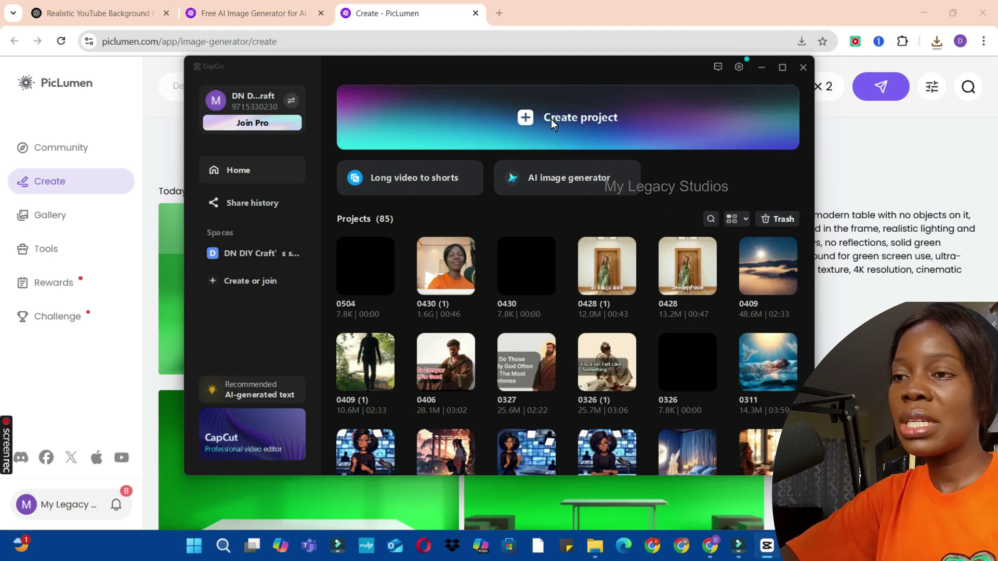
{"action": "left_click", "coordinate": [565, 115]}
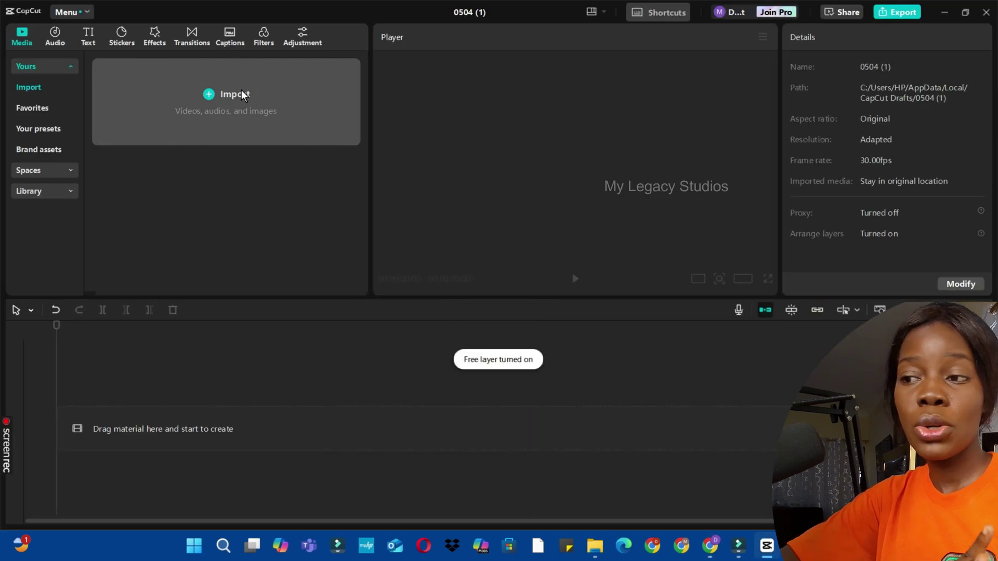
{"action": "left_click", "coordinate": [241, 93]}
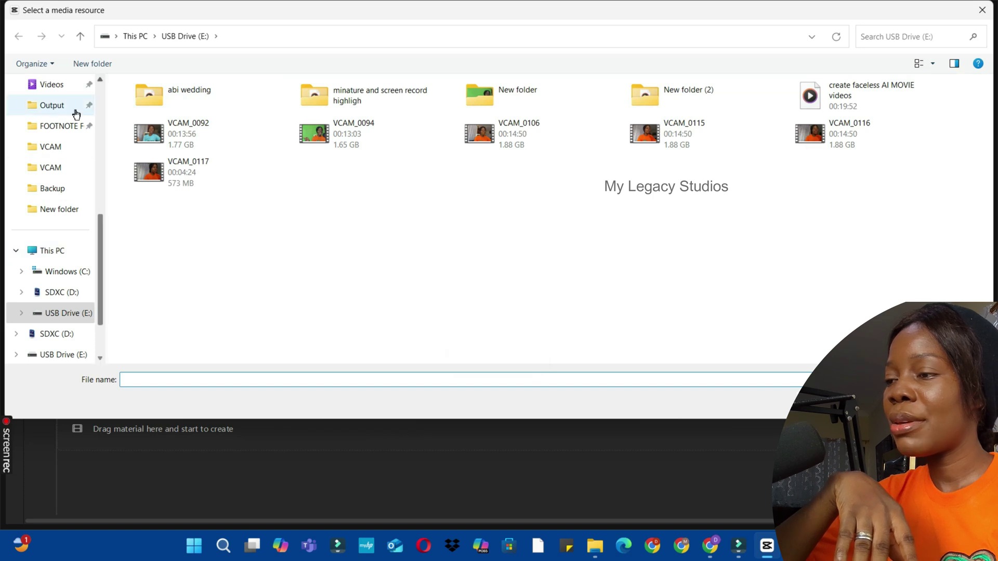
{"action": "left_click_drag", "start_coordinate": [97, 217], "coordinate": [98, 76]}
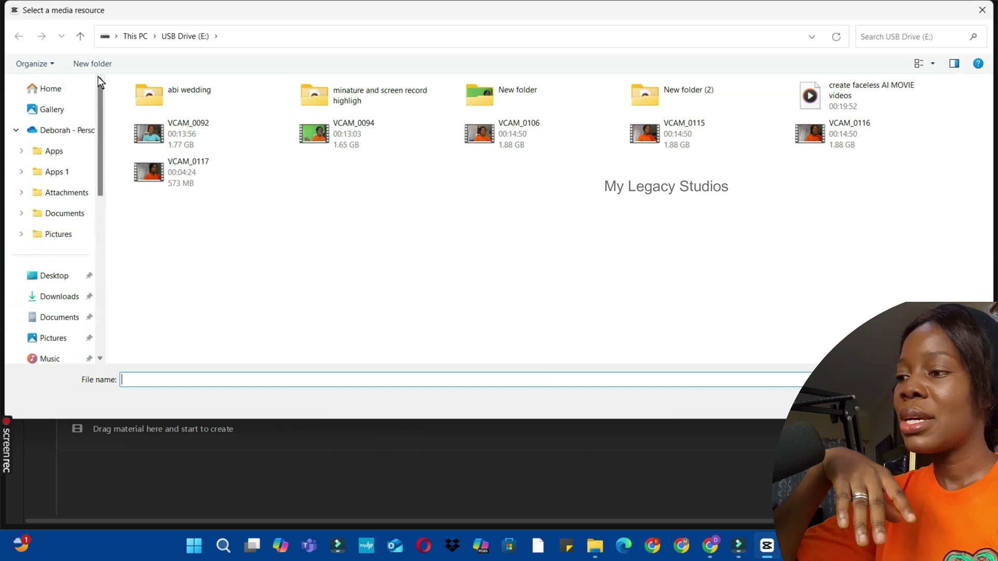
{"action": "left_click", "coordinate": [57, 299]}
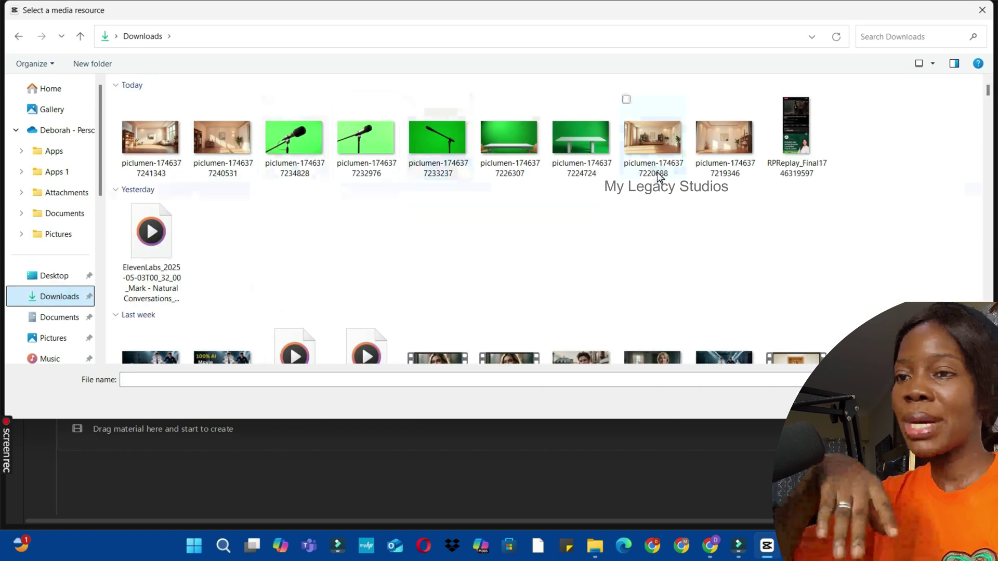
Import the nine downloaded piclumen room, microphone and table images, leaving out the ElevenLabs audio file
{"action": "left_click", "coordinate": [151, 234]}
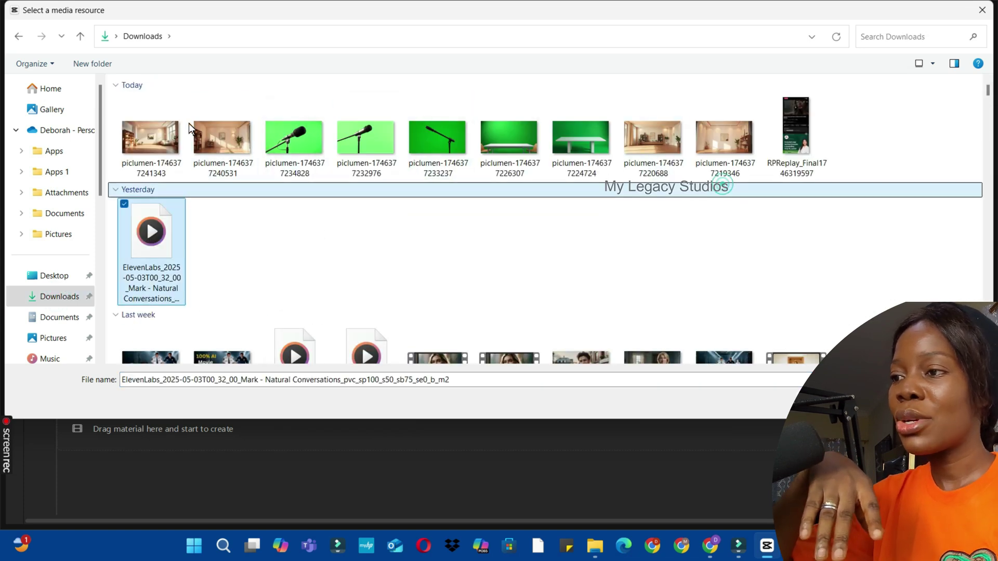
{"action": "left_click", "coordinate": [151, 138], "text": "ctrl"}
{"action": "left_click", "coordinate": [293, 138], "text": "ctrl"}
{"action": "left_click", "coordinate": [366, 138], "text": "ctrl"}
{"action": "left_click", "coordinate": [435, 154], "text": "ctrl"}
{"action": "left_click", "coordinate": [508, 137], "text": "ctrl"}
{"action": "left_click", "coordinate": [567, 137], "text": "ctrl"}
{"action": "left_click", "coordinate": [627, 129], "text": "ctrl"}
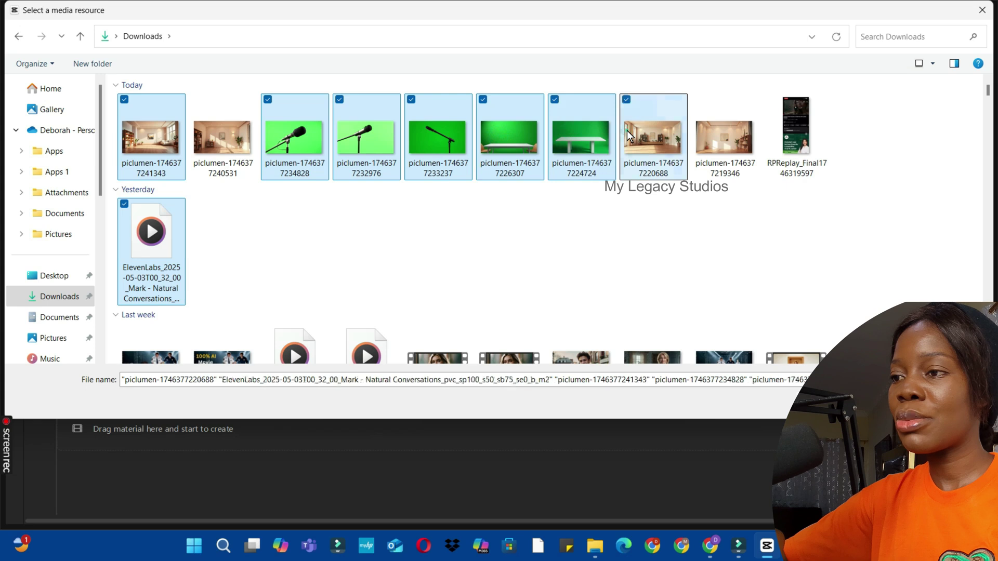
{"action": "left_click", "coordinate": [716, 130], "text": "ctrl"}
{"action": "left_click", "coordinate": [224, 127], "text": "ctrl"}
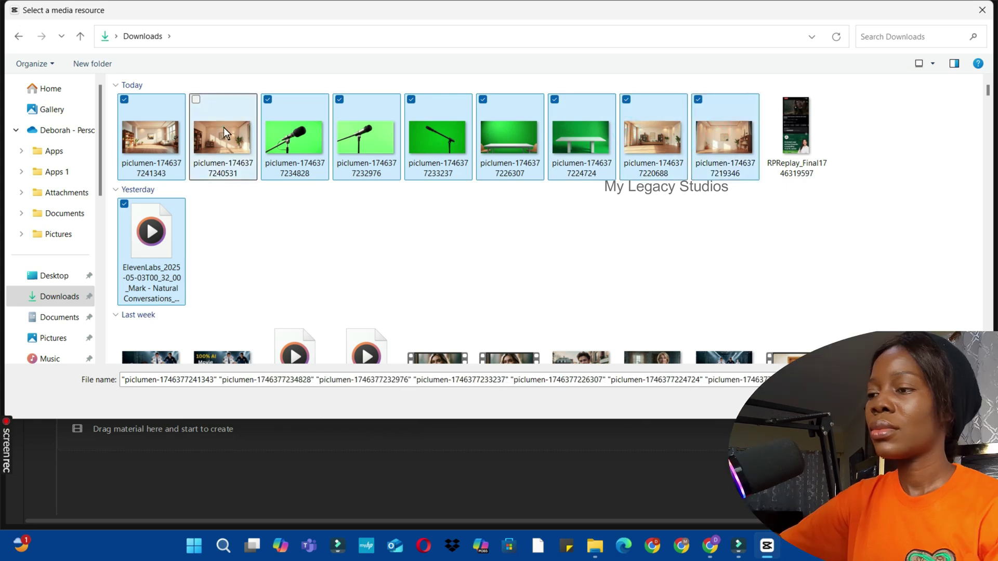
{"action": "left_click", "coordinate": [161, 230], "text": "ctrl"}
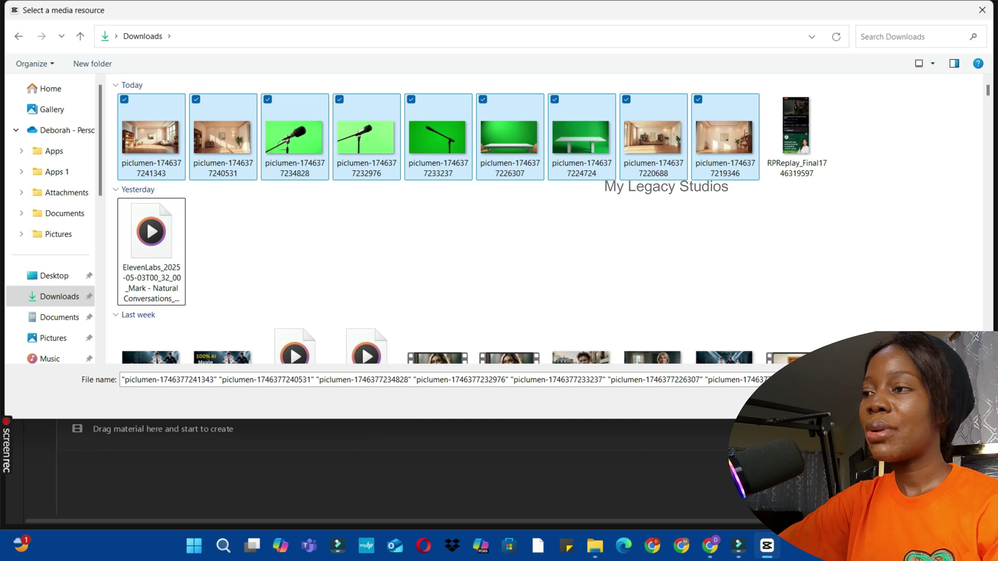
{"action": "key", "text": "Return"}
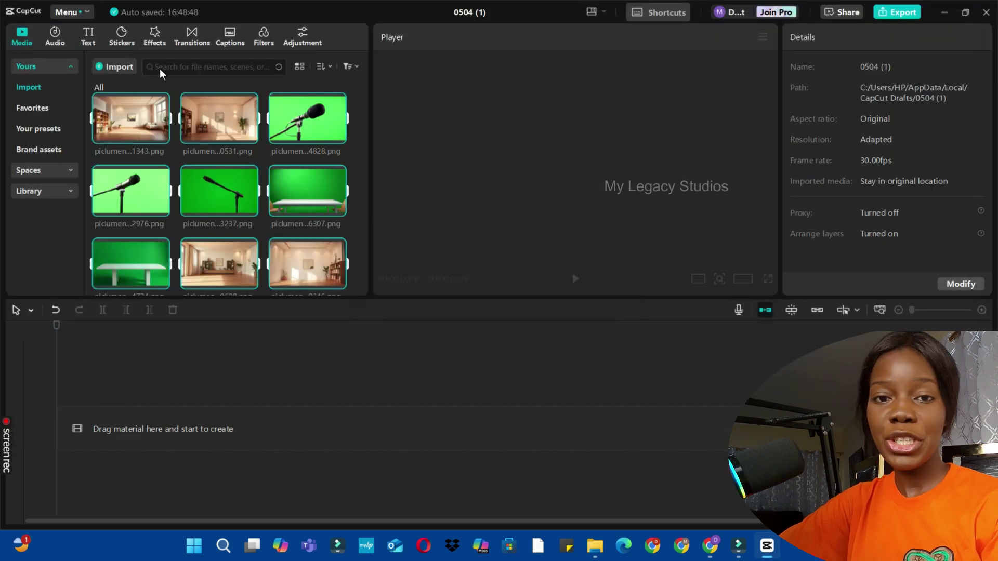
Import the VCAM_0110.MOV and VCAM_0111.MOV green screen videos and place the piclumen-1746377241343.png room image on the timeline
{"action": "left_click", "coordinate": [99, 65]}
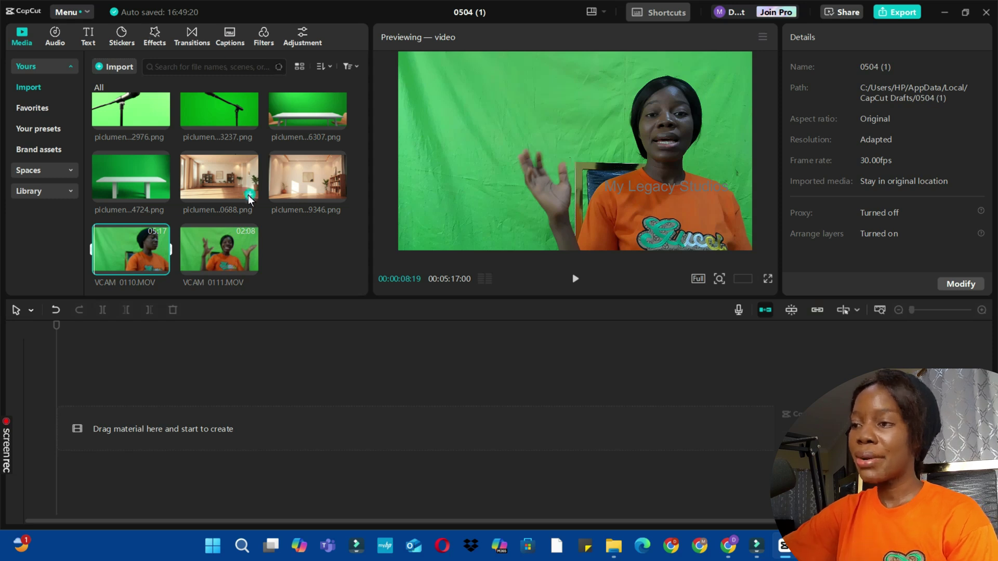
{"action": "left_click", "coordinate": [362, 218]}
{"action": "left_click_drag", "start_coordinate": [366, 164], "coordinate": [376, 69]}
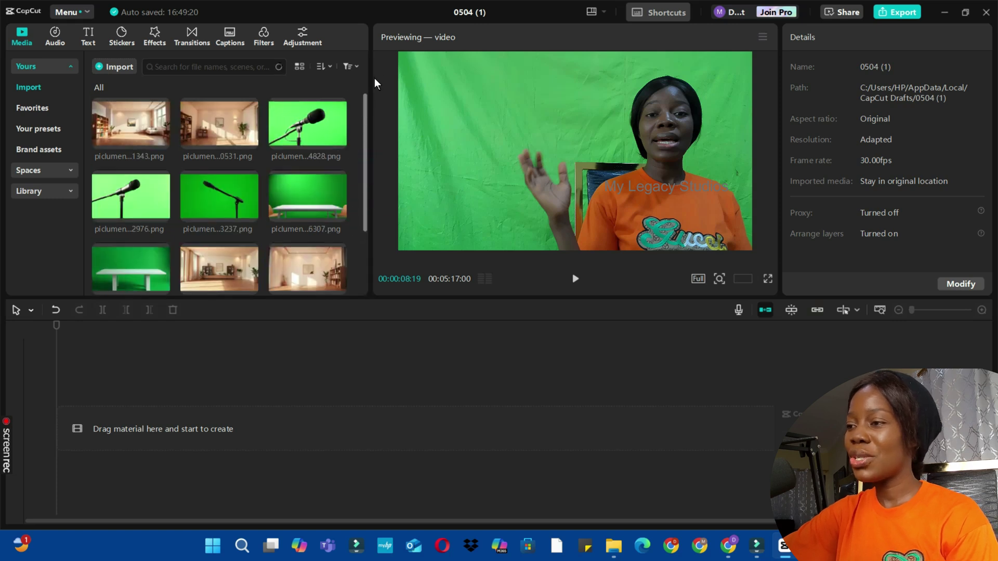
{"action": "left_click", "coordinate": [117, 125]}
{"action": "left_click_drag", "start_coordinate": [118, 125], "coordinate": [124, 417]}
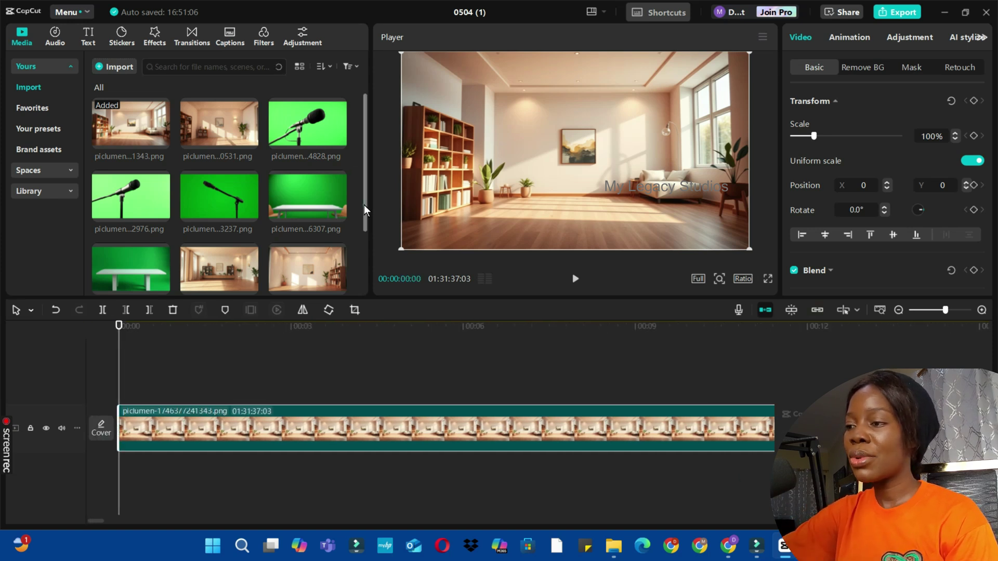
Place VCAM_0110.MOV on the track above the room image and trim the image to end with the video at 00:03:34:18
{"action": "scroll", "coordinate": [363, 210], "scroll_direction": "down", "scroll_amount": 3}
{"action": "left_click_drag", "start_coordinate": [135, 242], "coordinate": [106, 383]}
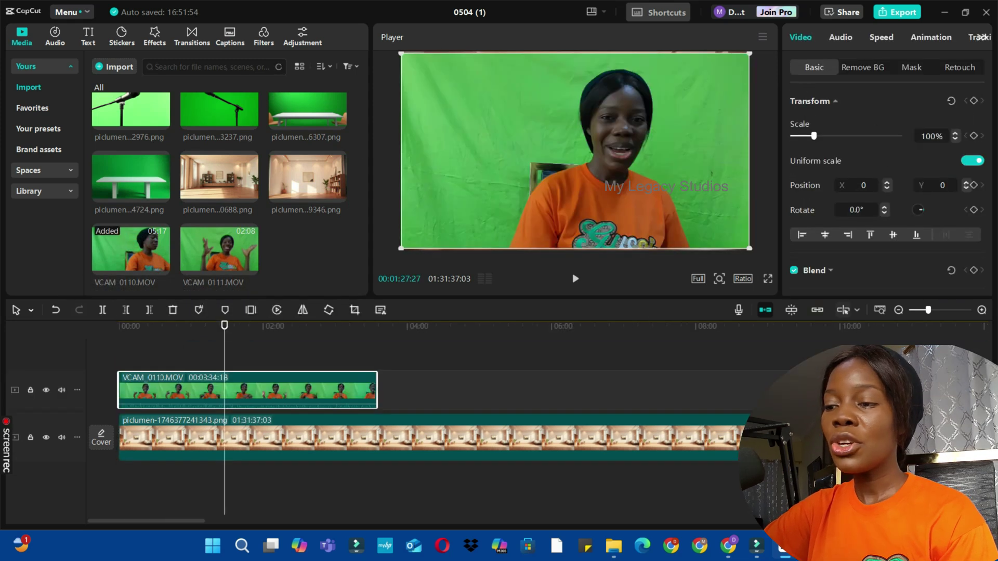
{"action": "left_click", "coordinate": [440, 398]}
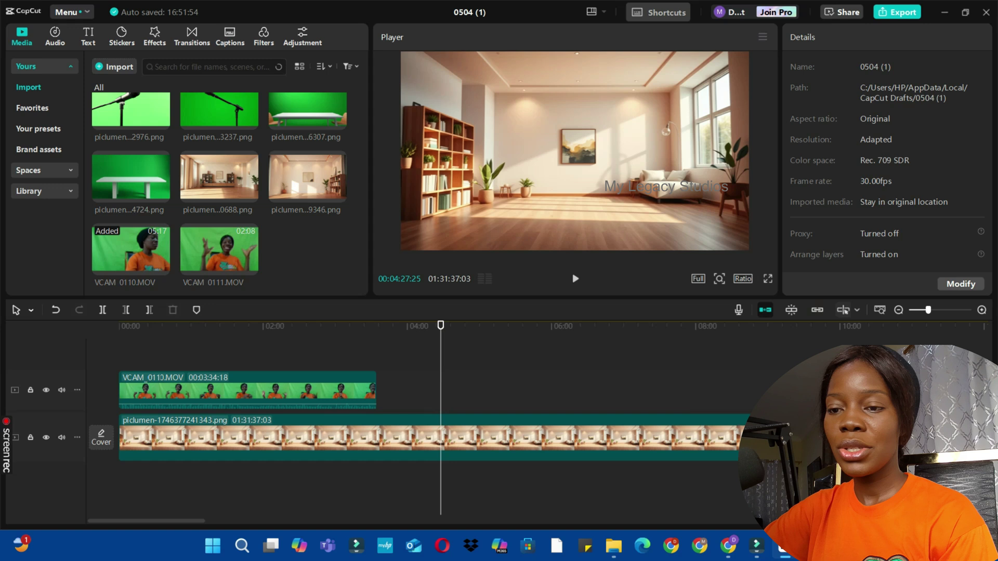
{"action": "left_click", "coordinate": [769, 439]}
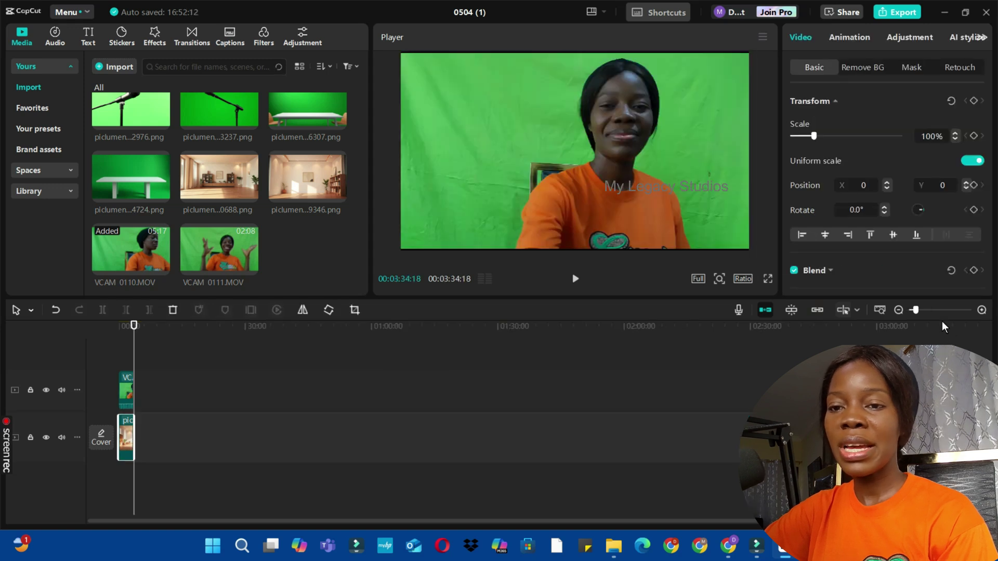
Extend the room image to end with the VCAM_0110.MOV clip and place the playhead at 00:03:29:00
{"action": "left_click", "coordinate": [939, 310]}
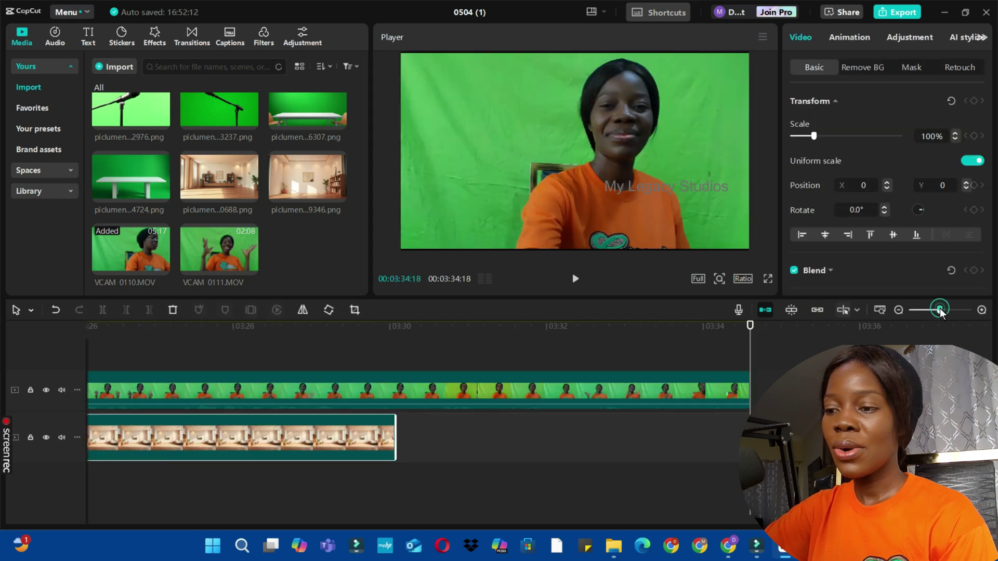
{"action": "left_click_drag", "start_coordinate": [395, 435], "coordinate": [748, 437]}
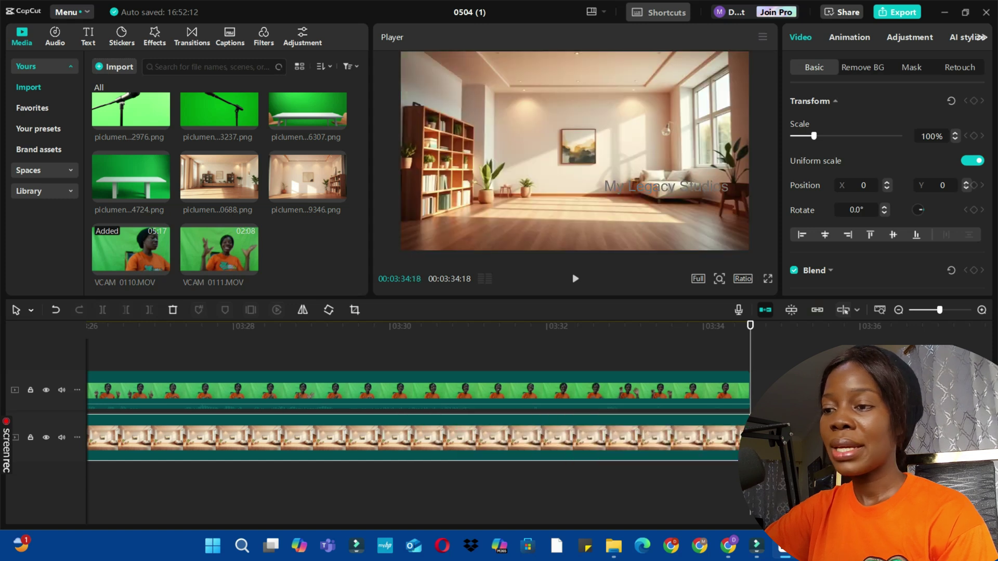
{"action": "left_click", "coordinate": [312, 327]}
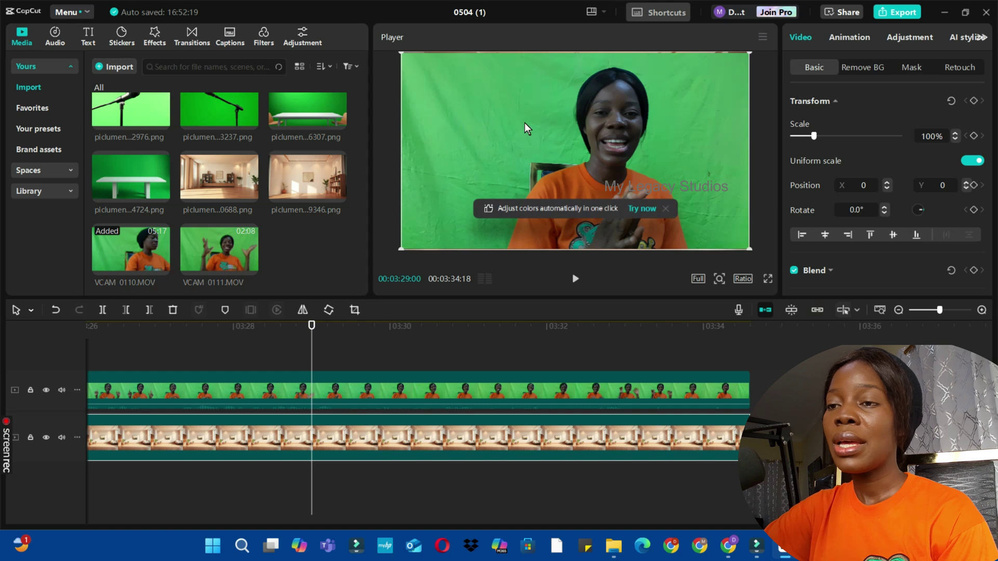
Remove the green background from VCAM_0110.MOV with Chroma key, sampling the green screen beside the speaker
{"action": "left_click", "coordinate": [61, 391]}
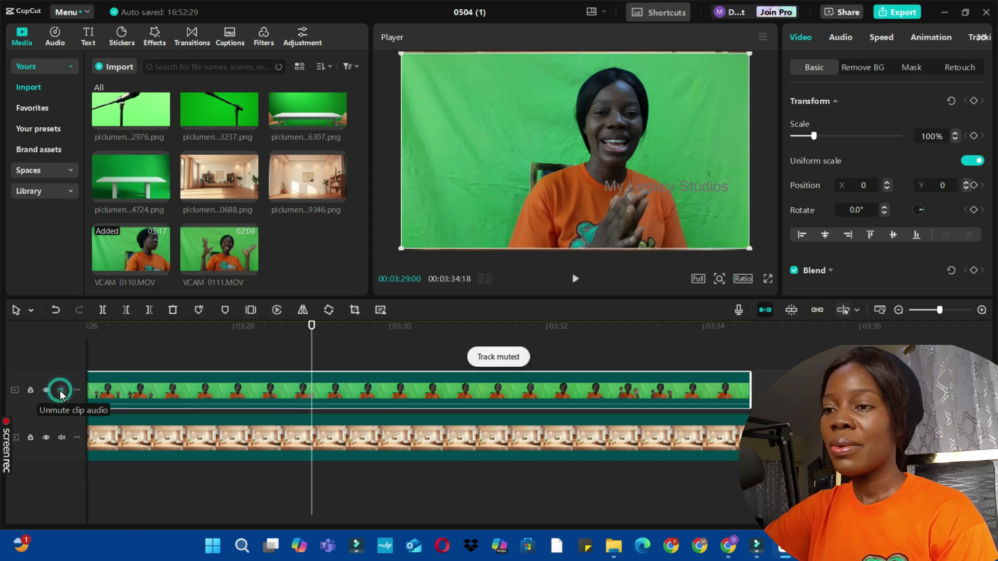
{"action": "left_click", "coordinate": [61, 391]}
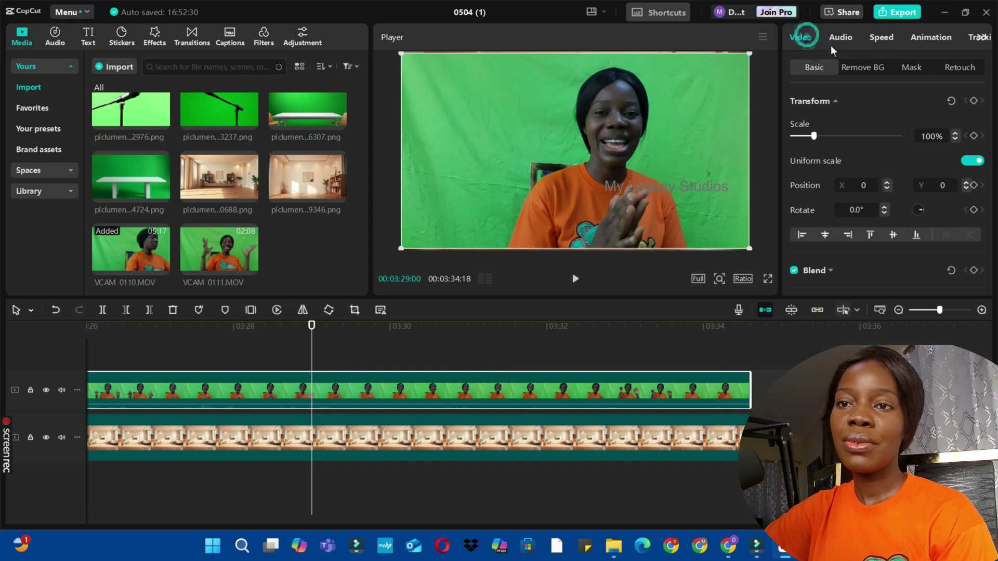
{"action": "left_click", "coordinate": [859, 67]}
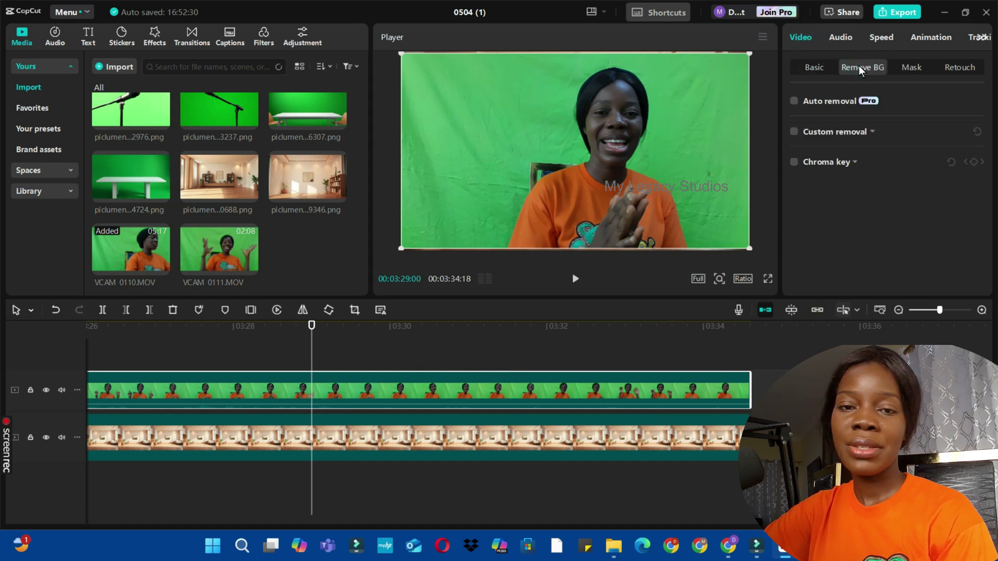
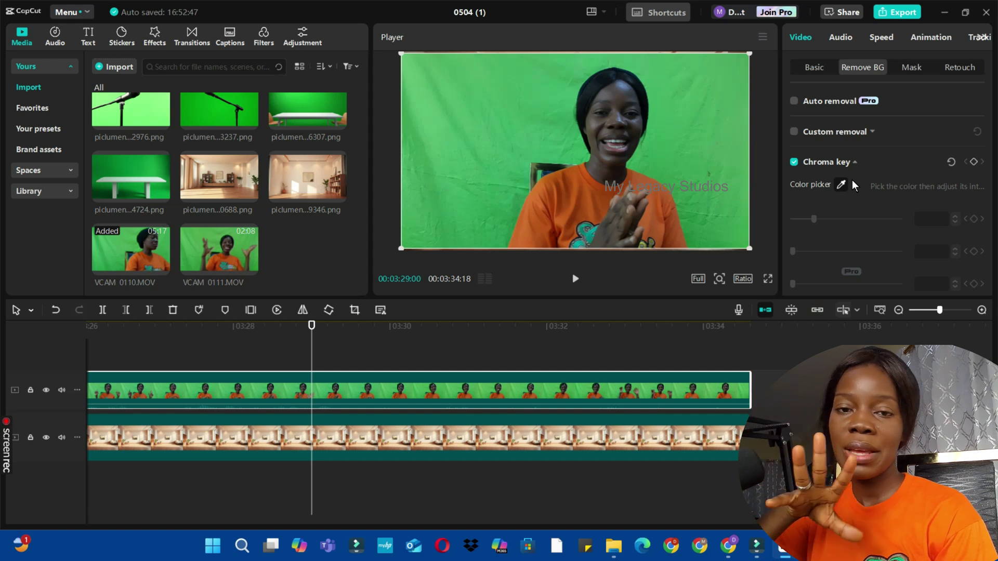
{"action": "left_click", "coordinate": [841, 184]}
{"action": "left_click", "coordinate": [707, 154]}
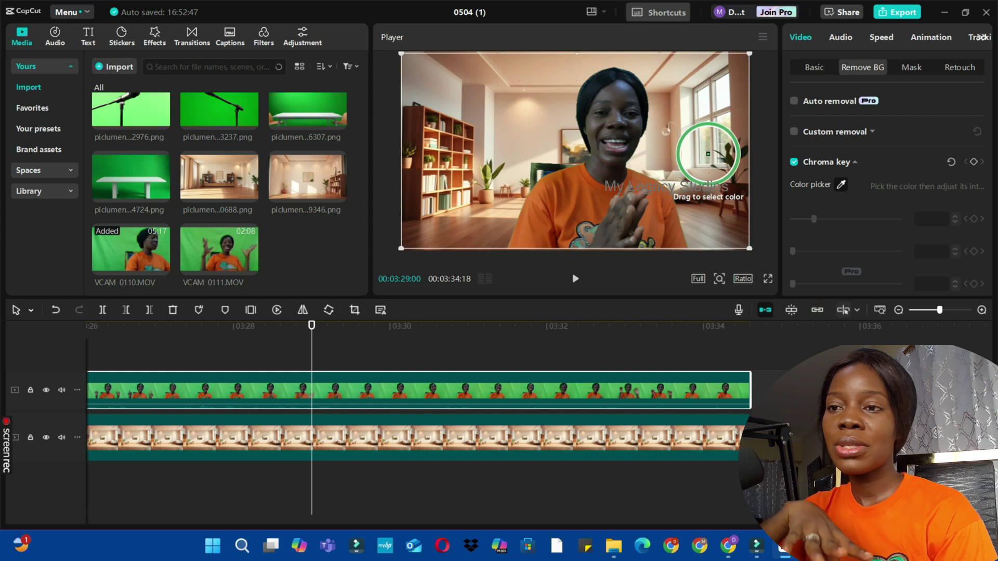
{"action": "left_click", "coordinate": [708, 154]}
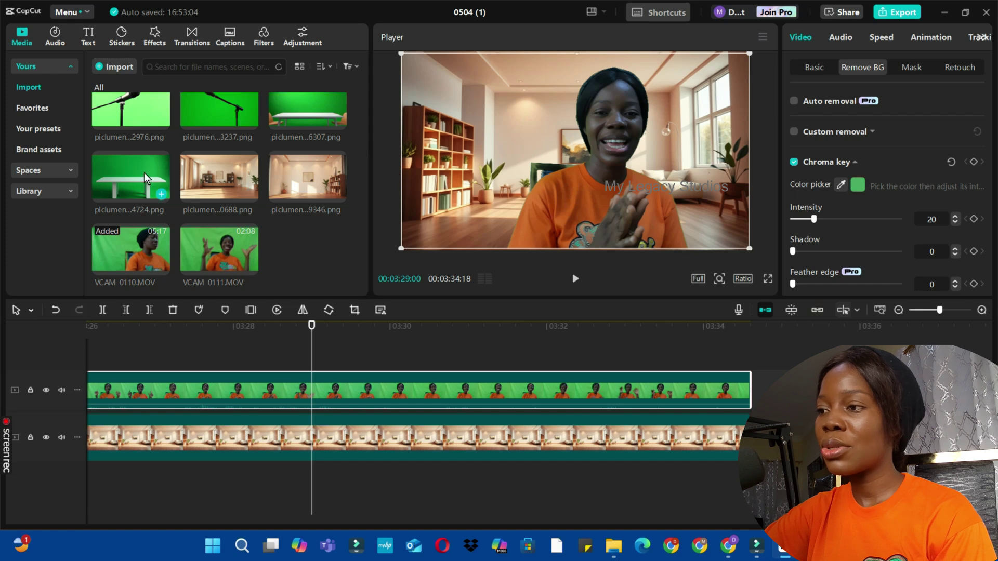
Place the piclumen-1746377224724.png table image on a track above the video and extend it to 00:03:34:20
{"action": "left_click_drag", "start_coordinate": [140, 173], "coordinate": [40, 351]}
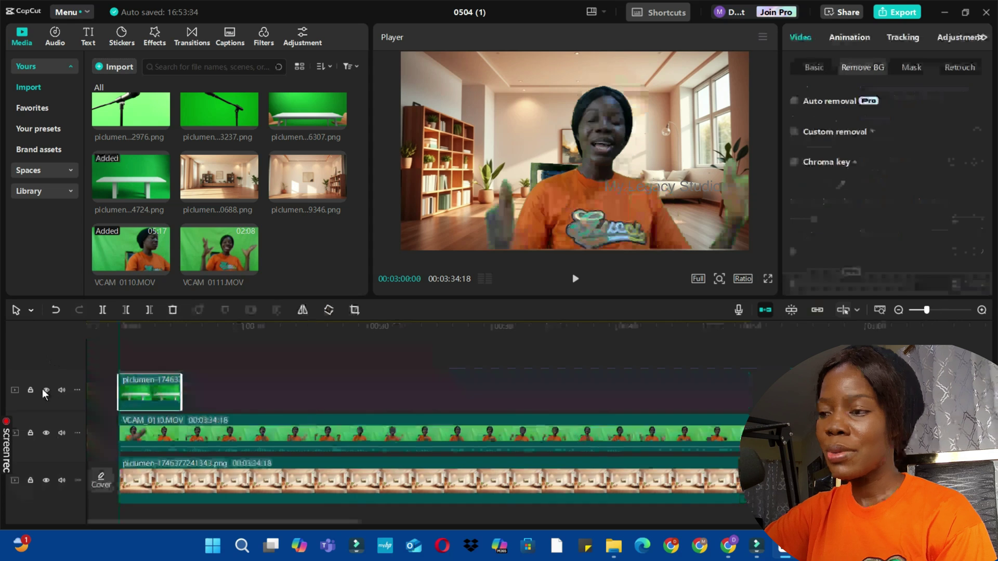
{"action": "left_click", "coordinate": [177, 393]}
{"action": "left_click_drag", "start_coordinate": [776, 390], "coordinate": [894, 390]}
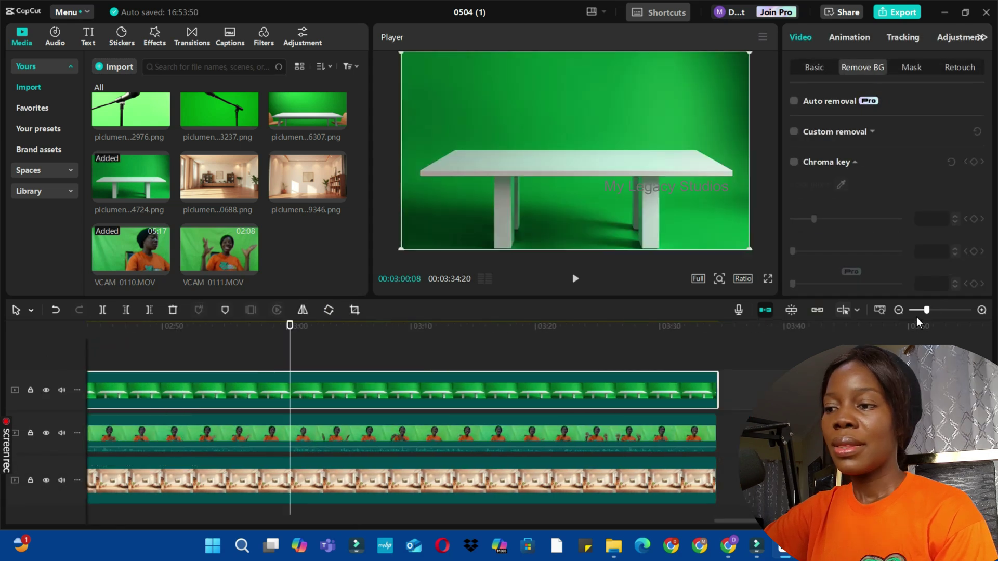
{"action": "left_click", "coordinate": [918, 309]}
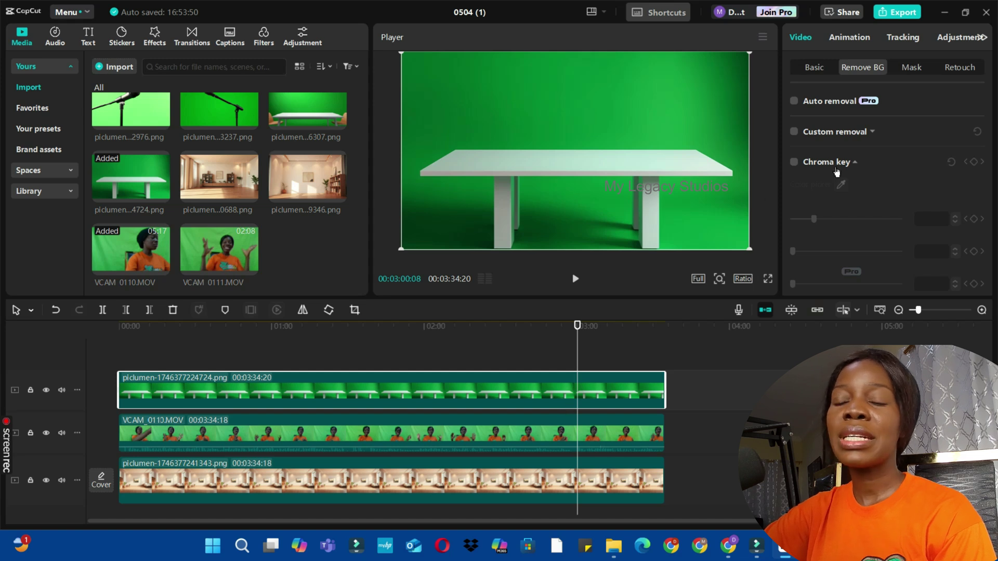
Remove the table image's green background with Chroma key, sampling its green and setting the intensity to 43
{"action": "left_click", "coordinate": [795, 163]}
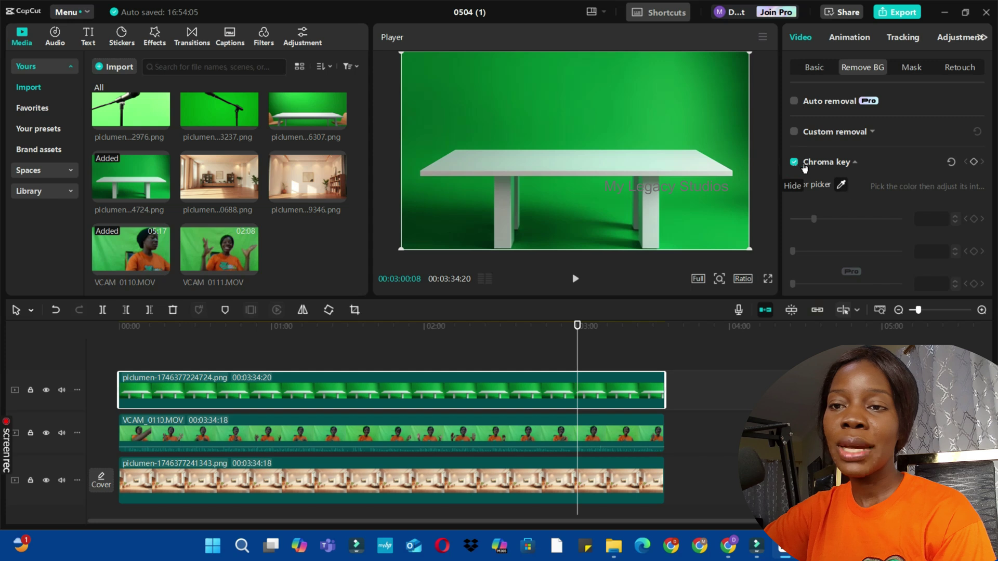
{"action": "left_click", "coordinate": [842, 186]}
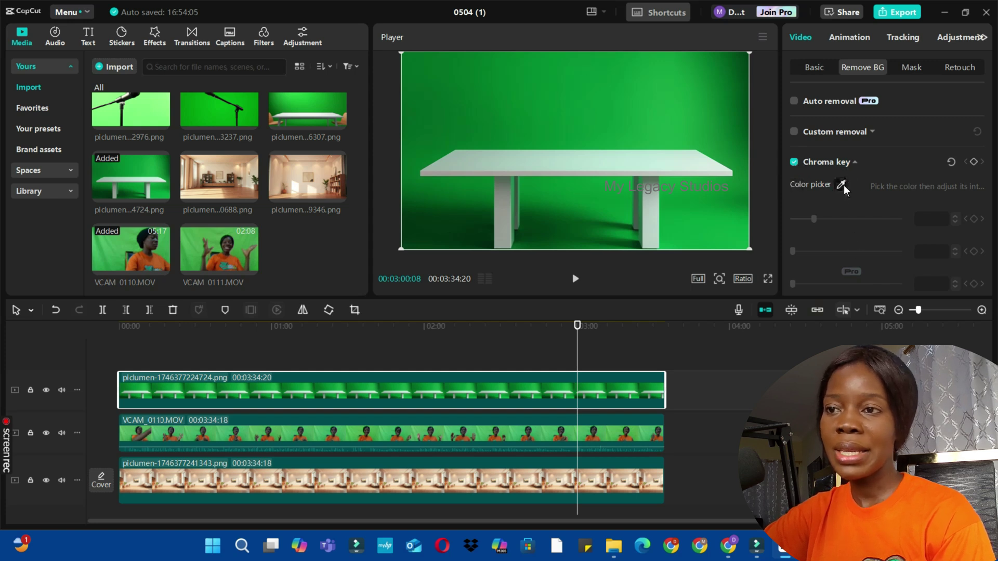
{"action": "left_click", "coordinate": [840, 185]}
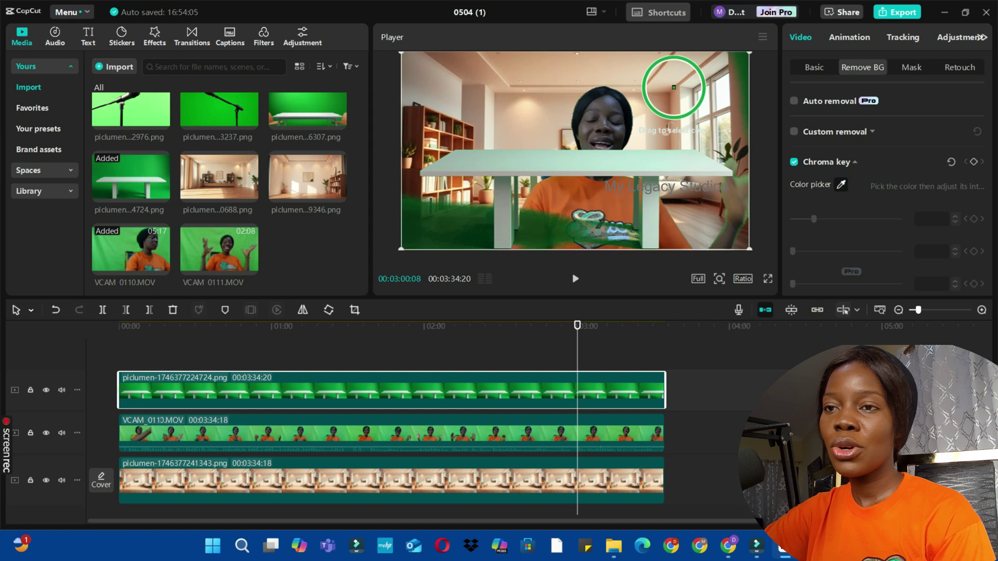
{"action": "left_click", "coordinate": [674, 87]}
{"action": "left_click_drag", "start_coordinate": [811, 216], "coordinate": [830, 222]}
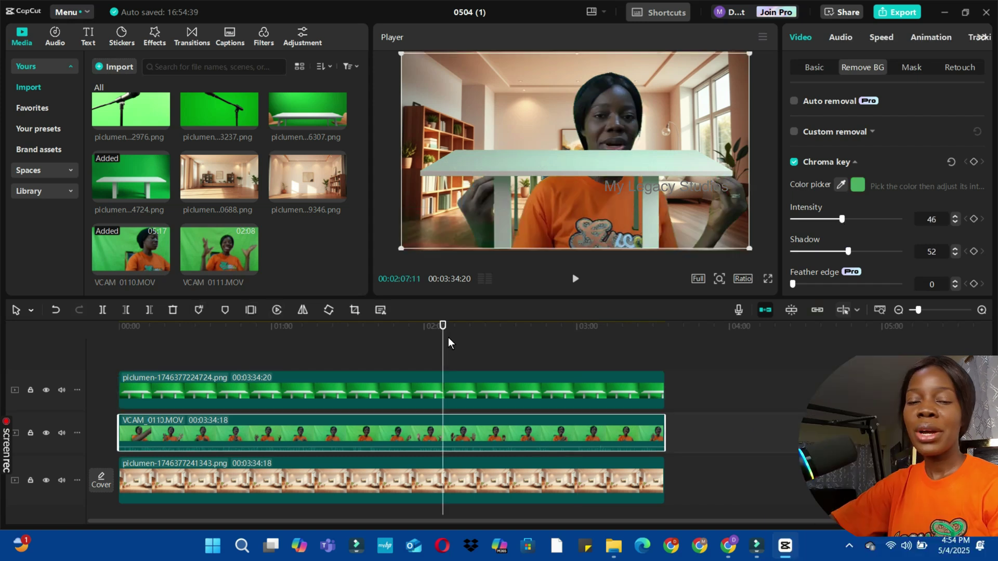
Move the table down to the lower edge of the frame and scale down VCAM_0110.MOV so the speaker sits behind it
{"action": "left_click", "coordinate": [628, 163]}
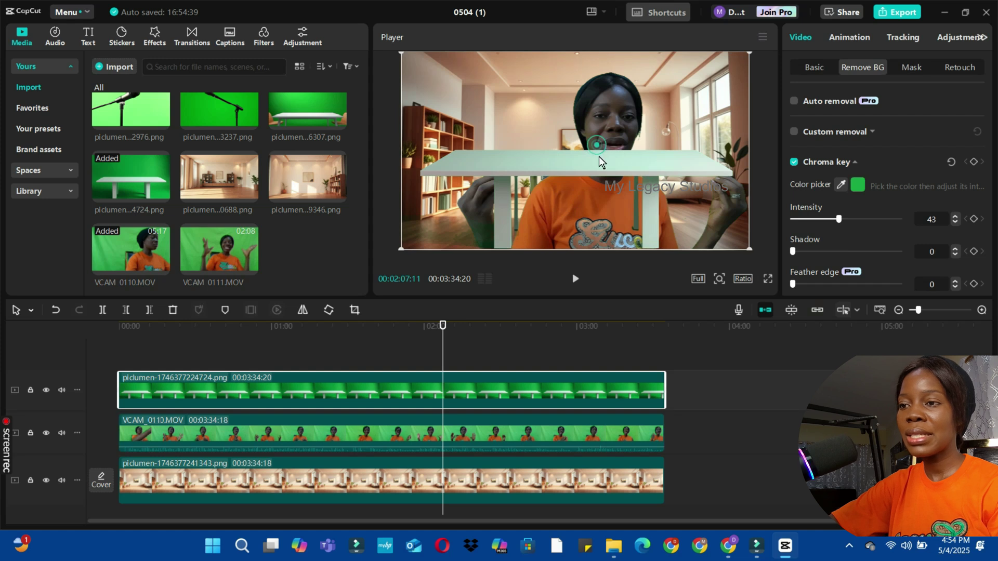
{"action": "left_click_drag", "start_coordinate": [603, 134], "coordinate": [622, 207]}
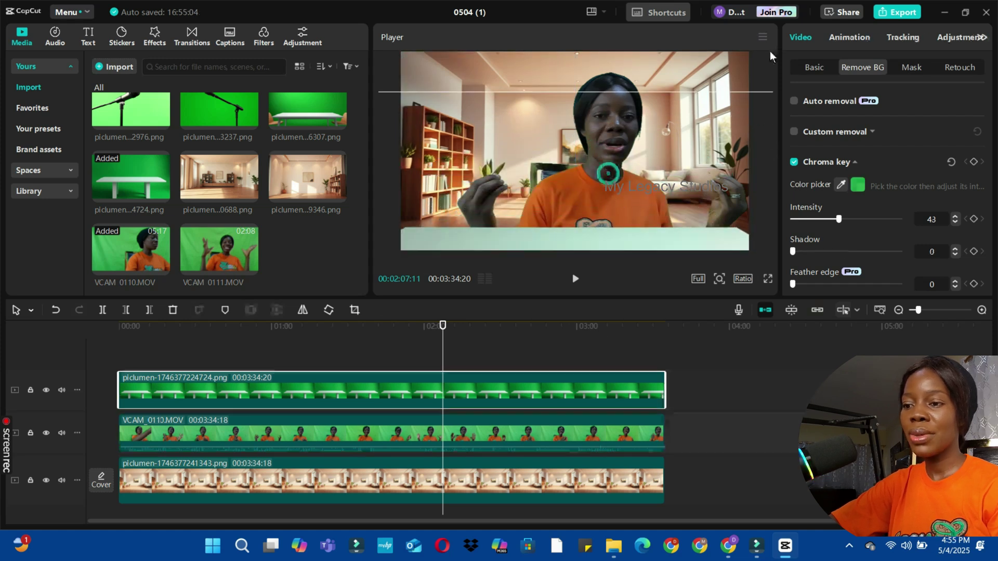
{"action": "left_click", "coordinate": [528, 429]}
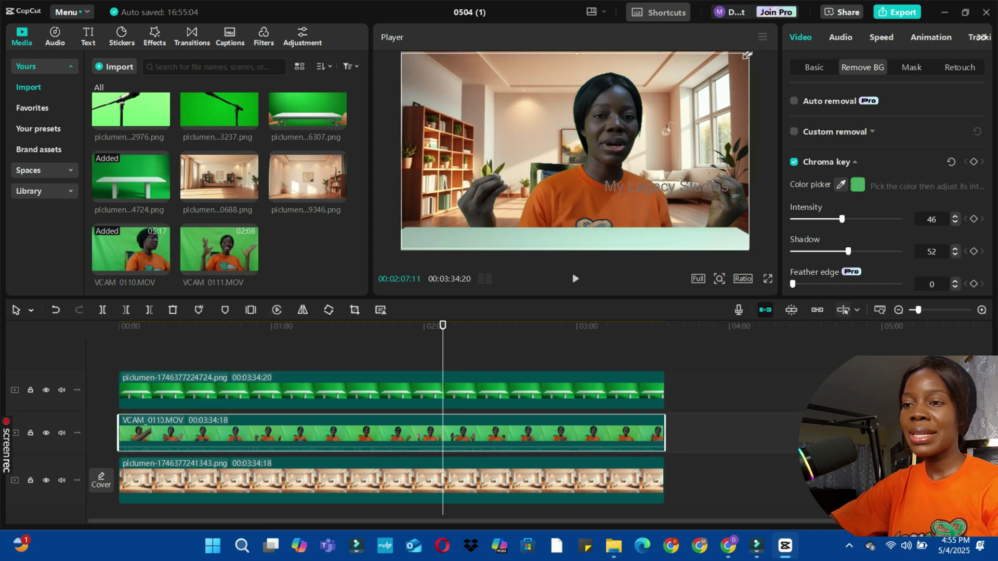
{"action": "left_click", "coordinate": [603, 247]}
{"action": "left_click_drag", "start_coordinate": [605, 249], "coordinate": [604, 246]}
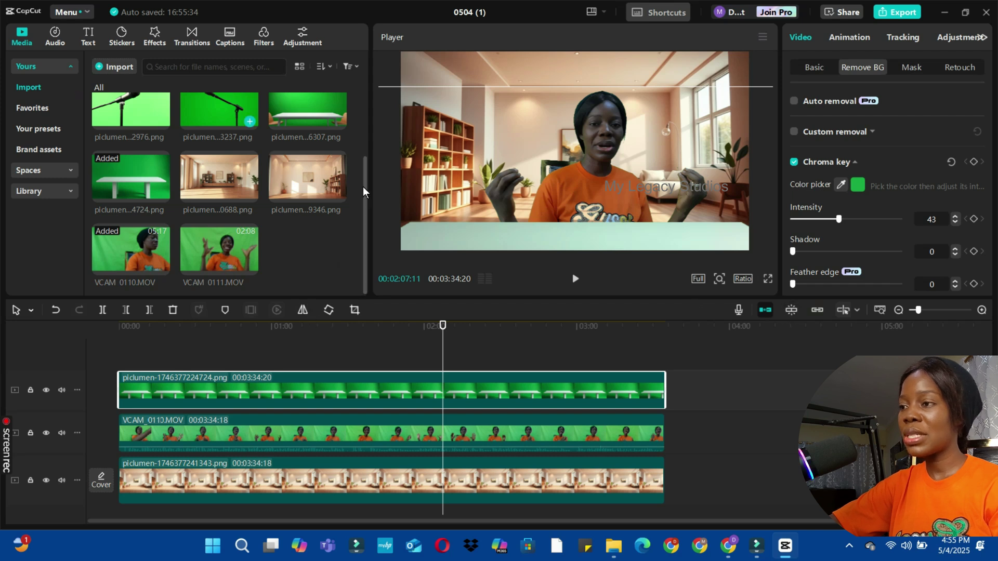
Place the piclumen-1746377232976.png microphone image on a track above the table and extend it to 00:03:34:09
{"action": "left_click", "coordinate": [121, 106]}
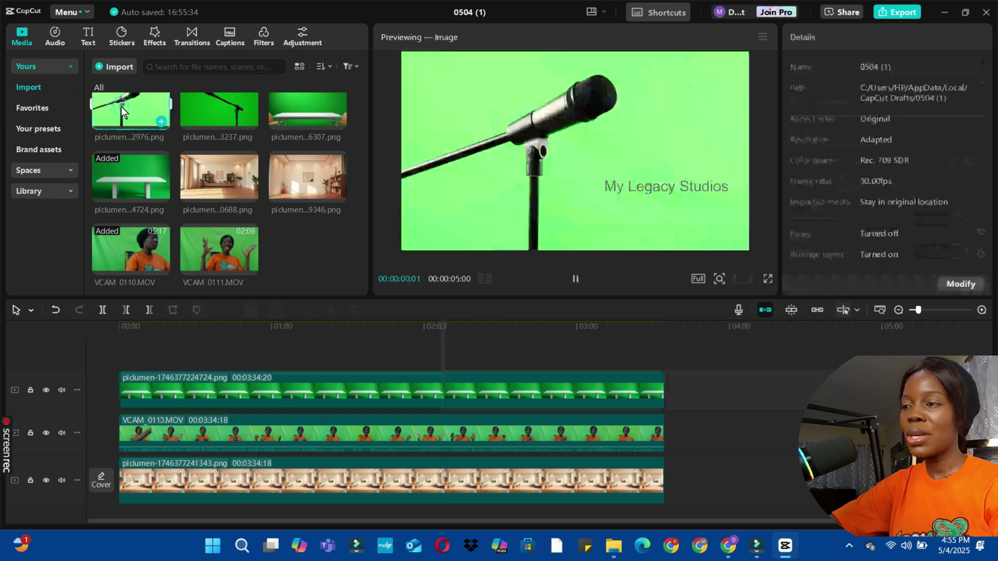
{"action": "left_click_drag", "start_coordinate": [124, 121], "coordinate": [115, 353]}
{"action": "left_click_drag", "start_coordinate": [130, 391], "coordinate": [661, 415]}
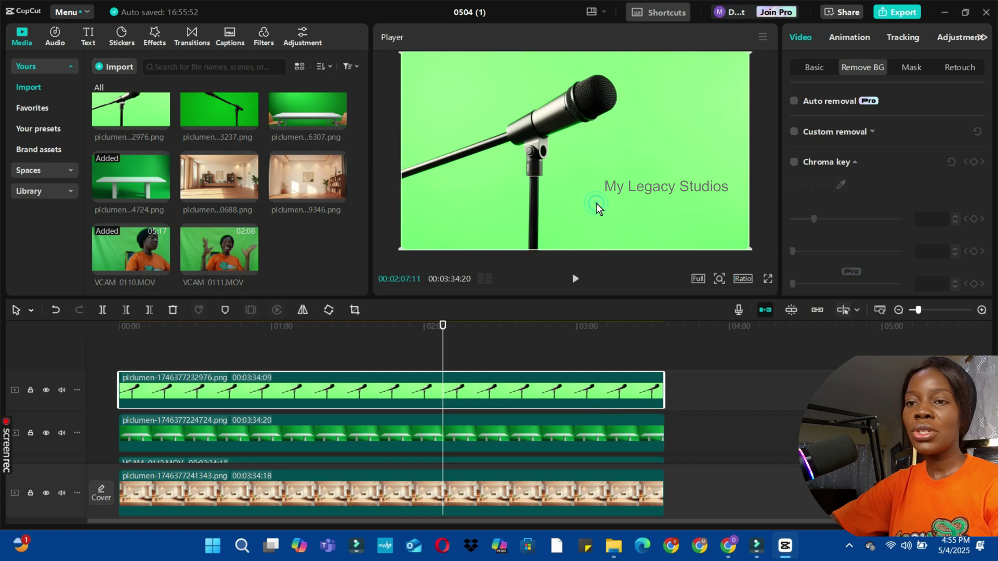
Remove the microphone image's green background with Chroma key, using intensity 55 and shadow 36
{"action": "left_click", "coordinate": [795, 162]}
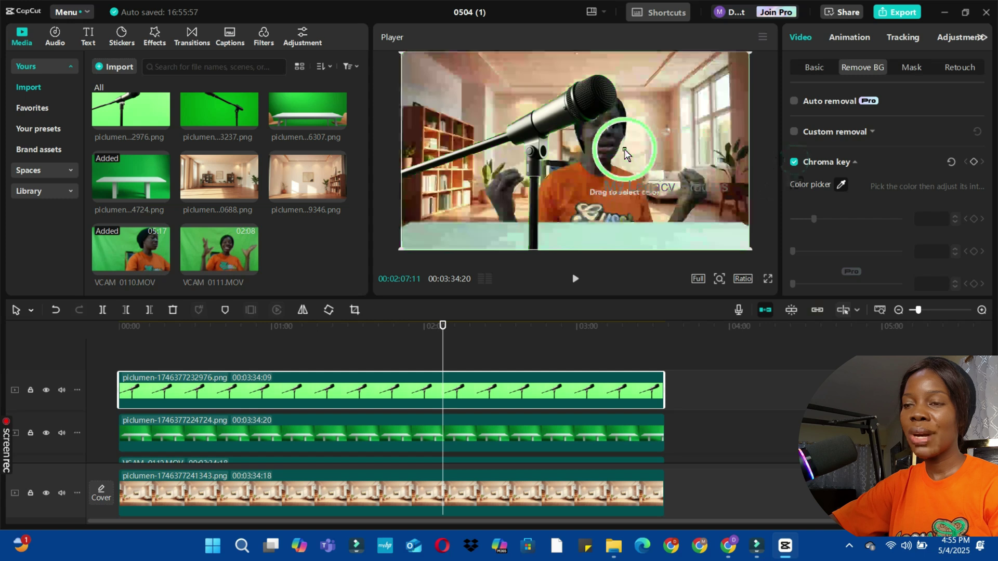
{"action": "left_click", "coordinate": [624, 149]}
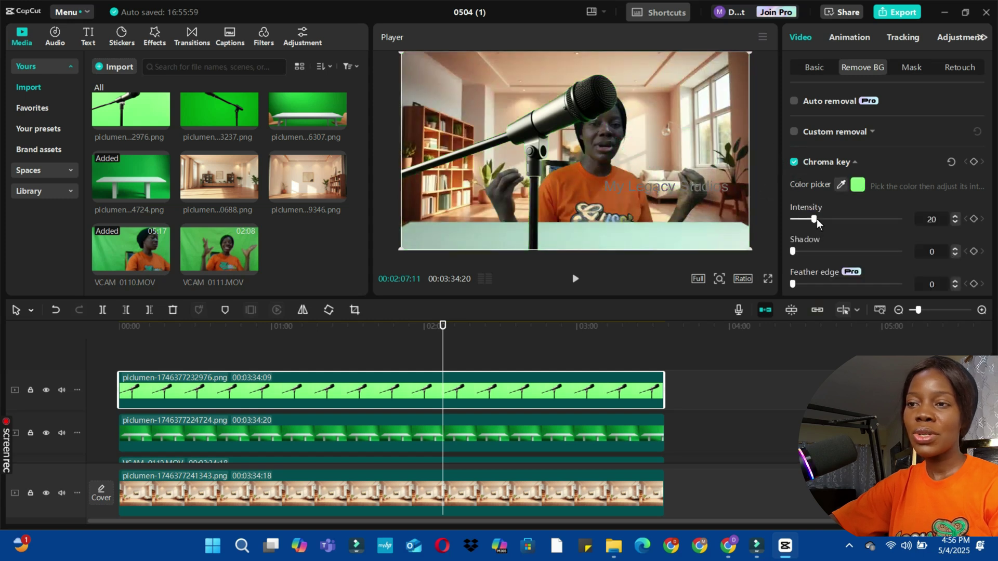
{"action": "left_click_drag", "start_coordinate": [824, 220], "coordinate": [851, 228]}
{"action": "left_click_drag", "start_coordinate": [793, 252], "coordinate": [831, 253]}
Scale down, rotate and position the microphone on the table in front of the speaker, and preview the composite at 00:02:34:10
{"action": "left_click_drag", "start_coordinate": [524, 134], "coordinate": [464, 221]}
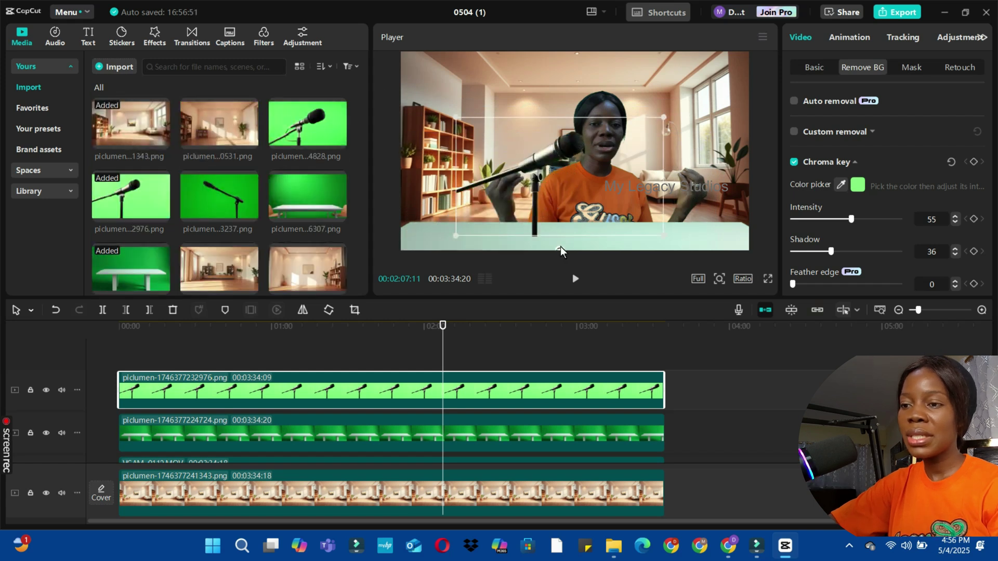
{"action": "left_click_drag", "start_coordinate": [560, 249], "coordinate": [600, 247]}
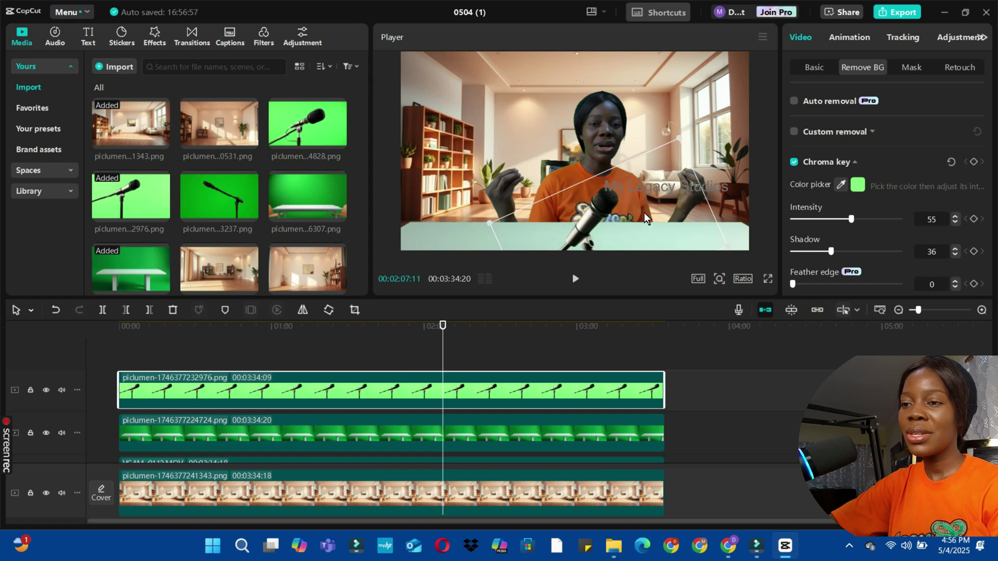
{"action": "left_click_drag", "start_coordinate": [644, 213], "coordinate": [562, 132]}
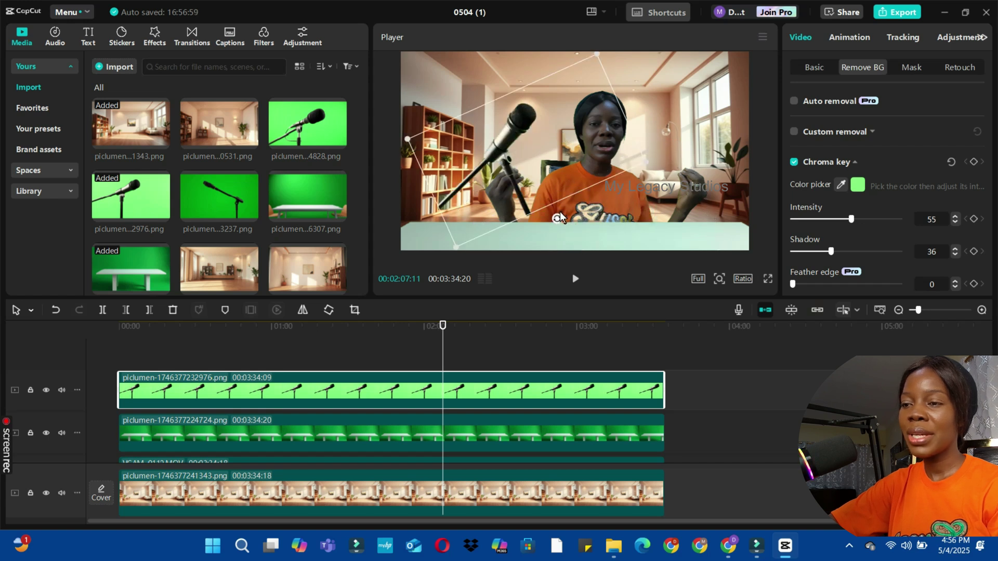
{"action": "left_click_drag", "start_coordinate": [559, 217], "coordinate": [642, 240]}
{"action": "left_click", "coordinate": [512, 333]}
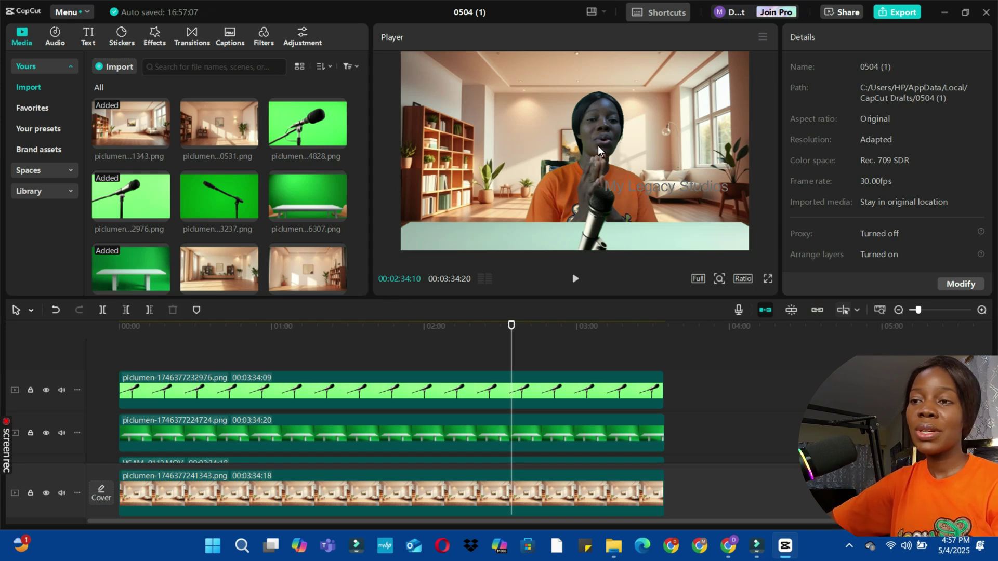
Adjust the speaker clip's color with temperature 46, tint 5, slightly higher saturation and contrast about -14
{"action": "left_click", "coordinate": [650, 160]}
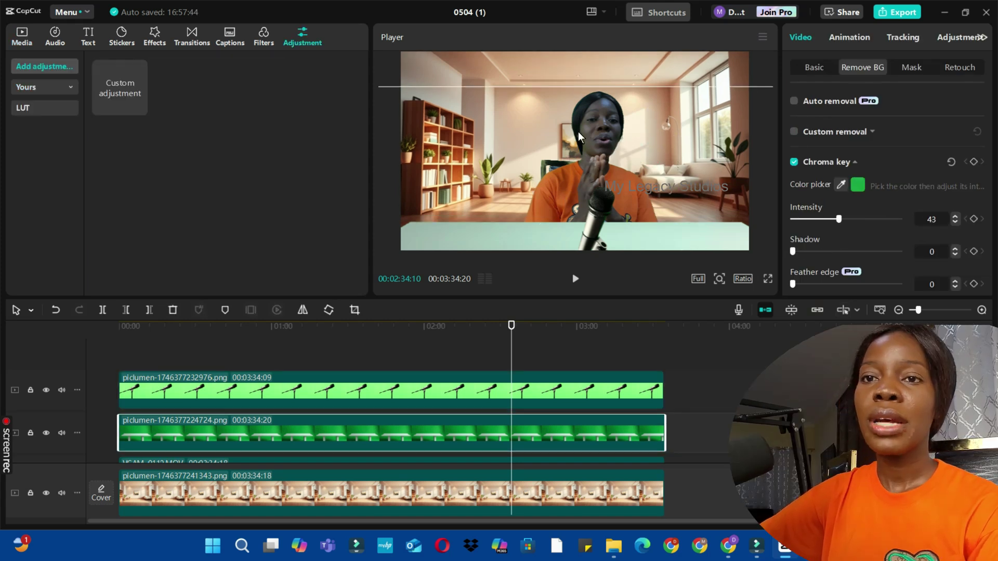
{"action": "left_click", "coordinate": [971, 39]}
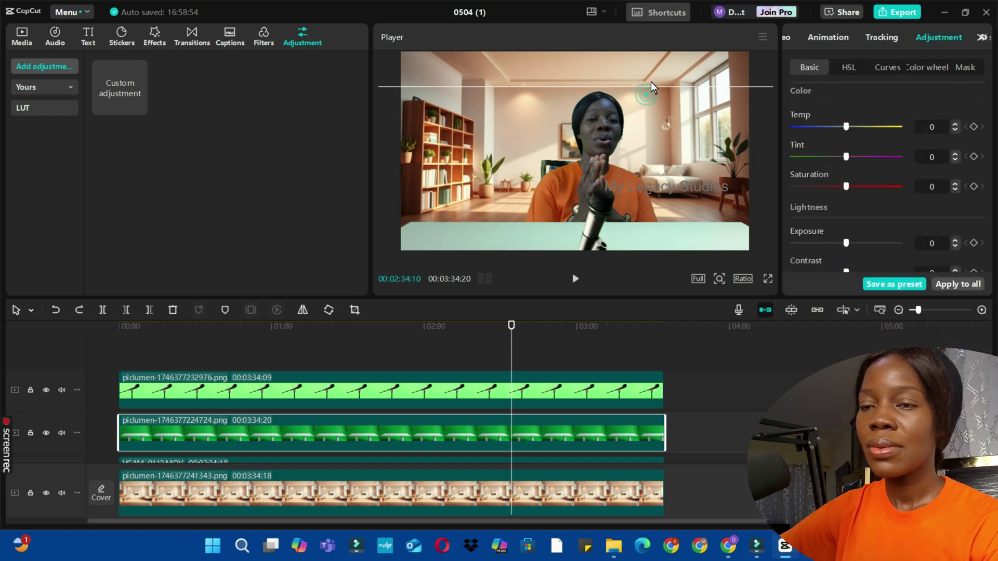
{"action": "left_click", "coordinate": [651, 77]}
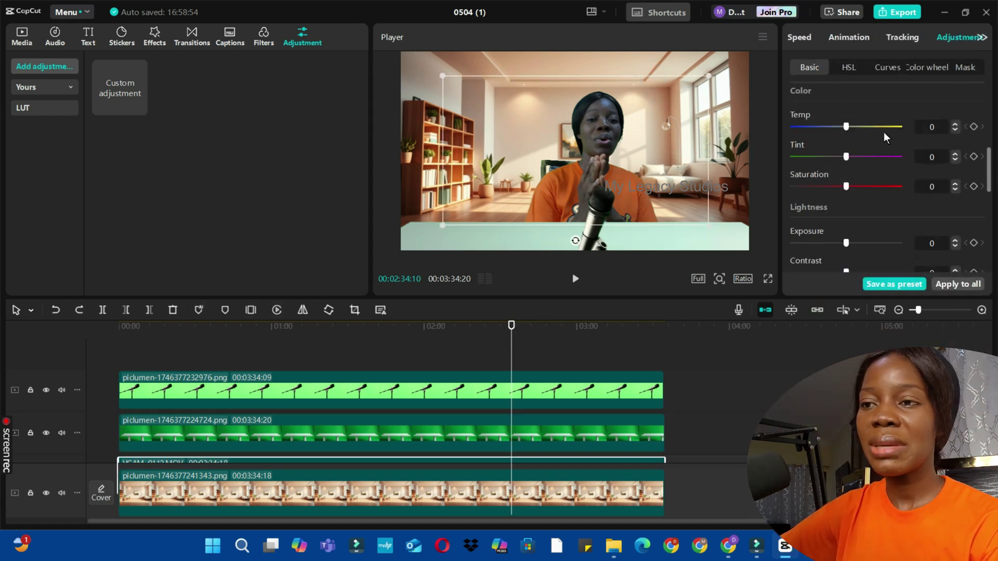
{"action": "left_click_drag", "start_coordinate": [845, 125], "coordinate": [892, 129]}
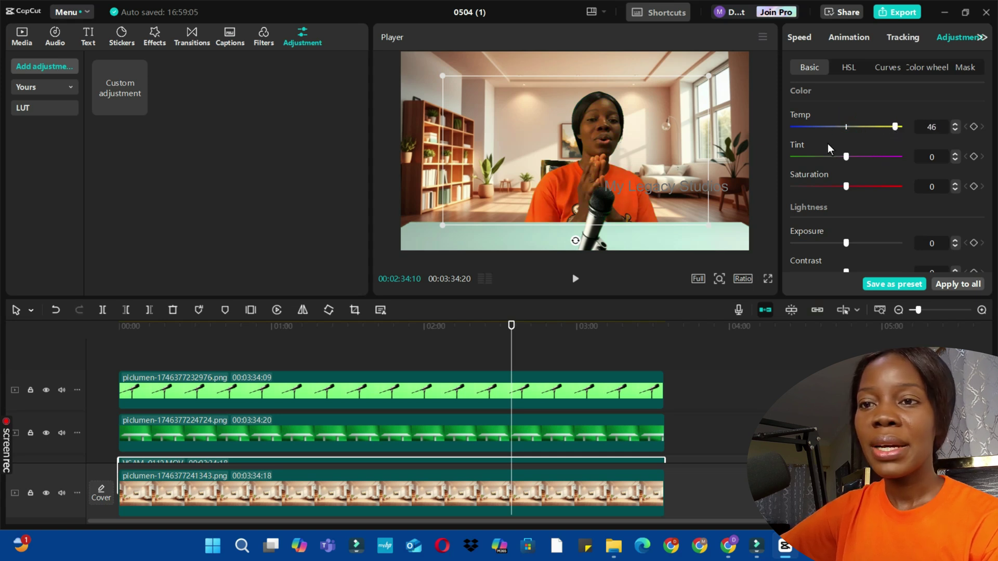
{"action": "mouse_move", "coordinate": [838, 157]}
{"action": "left_mouse_down"}
{"action": "mouse_move", "coordinate": [794, 157]}
{"action": "mouse_move", "coordinate": [849, 156]}
{"action": "left_mouse_up"}
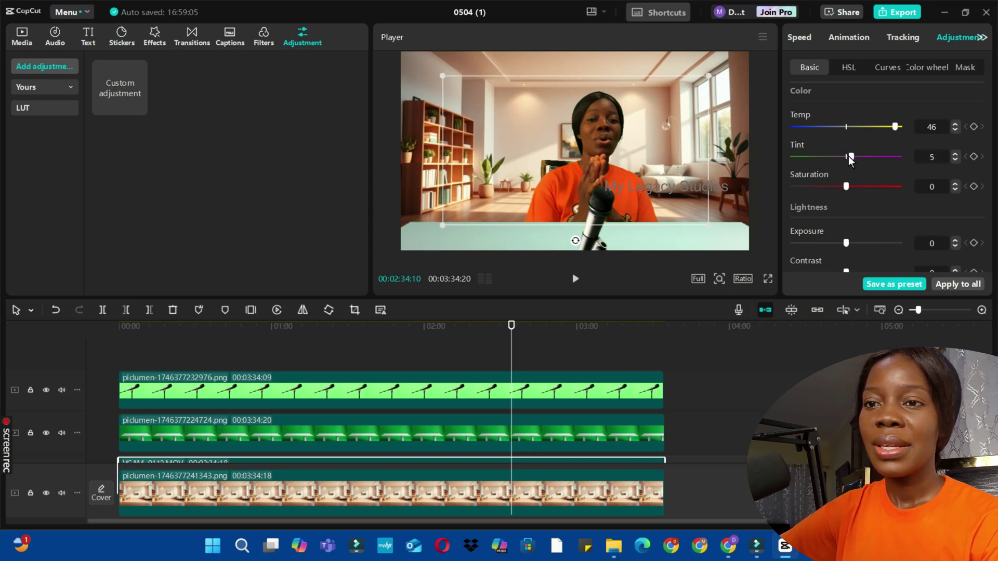
{"action": "mouse_move", "coordinate": [843, 185]}
{"action": "left_mouse_down"}
{"action": "mouse_move", "coordinate": [794, 184]}
{"action": "mouse_move", "coordinate": [860, 184]}
{"action": "mouse_move", "coordinate": [853, 191]}
{"action": "left_mouse_up"}
{"action": "scroll", "coordinate": [849, 192], "scroll_direction": "down", "scroll_amount": 3}
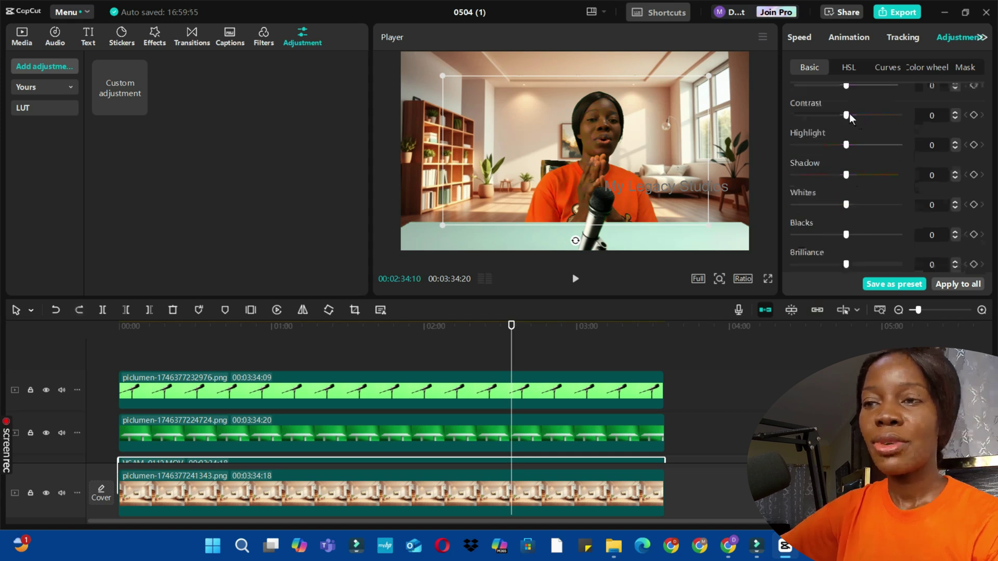
{"action": "left_click_drag", "start_coordinate": [846, 113], "coordinate": [825, 119]}
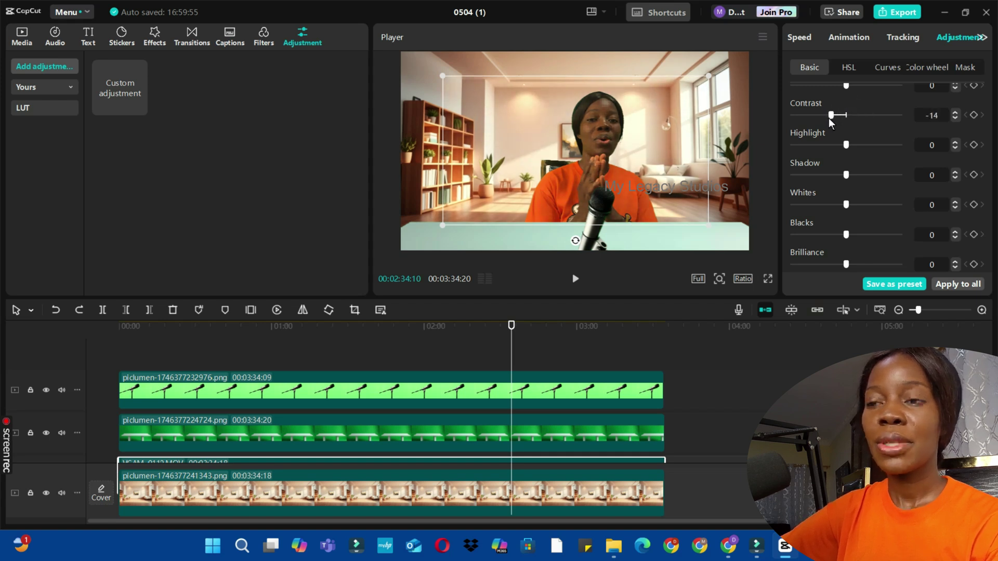
Set the speaker clip's contrast to -15, highlight to 16, shadow to 20 and whites to 11, leaving blacks at 0
{"action": "left_click_drag", "start_coordinate": [828, 118], "coordinate": [861, 146]}
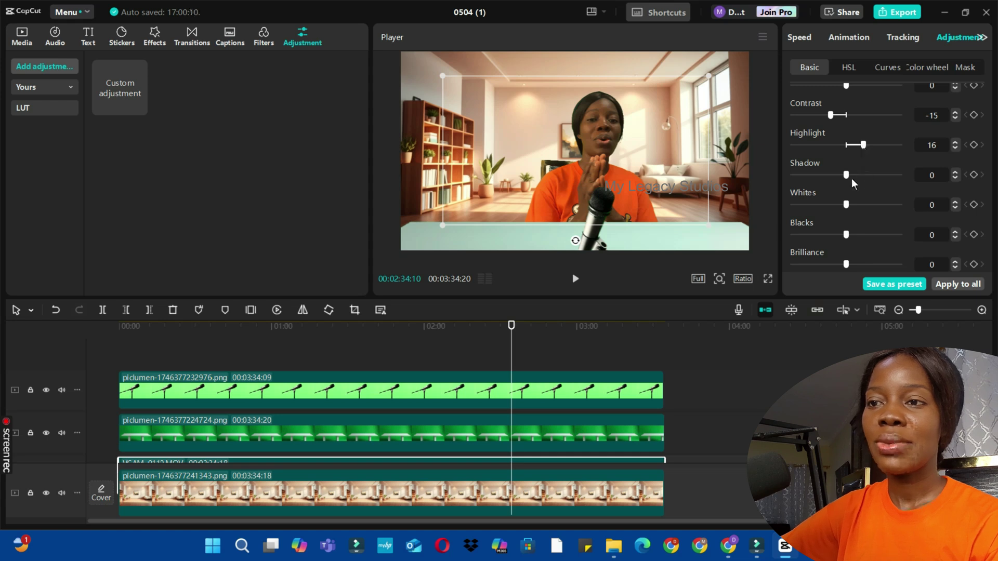
{"action": "mouse_move", "coordinate": [844, 179]}
{"action": "left_mouse_down"}
{"action": "mouse_move", "coordinate": [801, 175]}
{"action": "mouse_move", "coordinate": [844, 175]}
{"action": "left_mouse_up"}
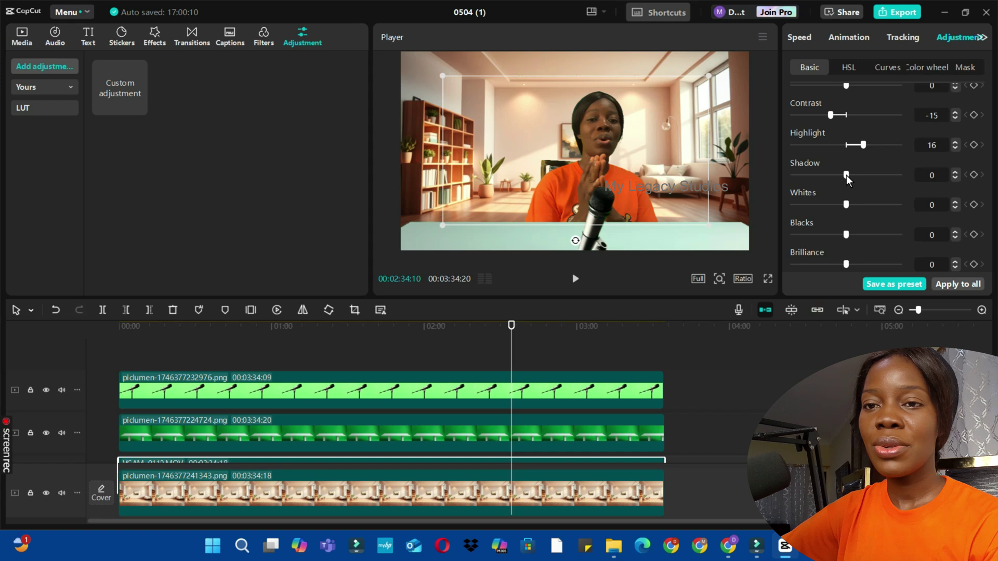
{"action": "left_click_drag", "start_coordinate": [848, 176], "coordinate": [849, 174]}
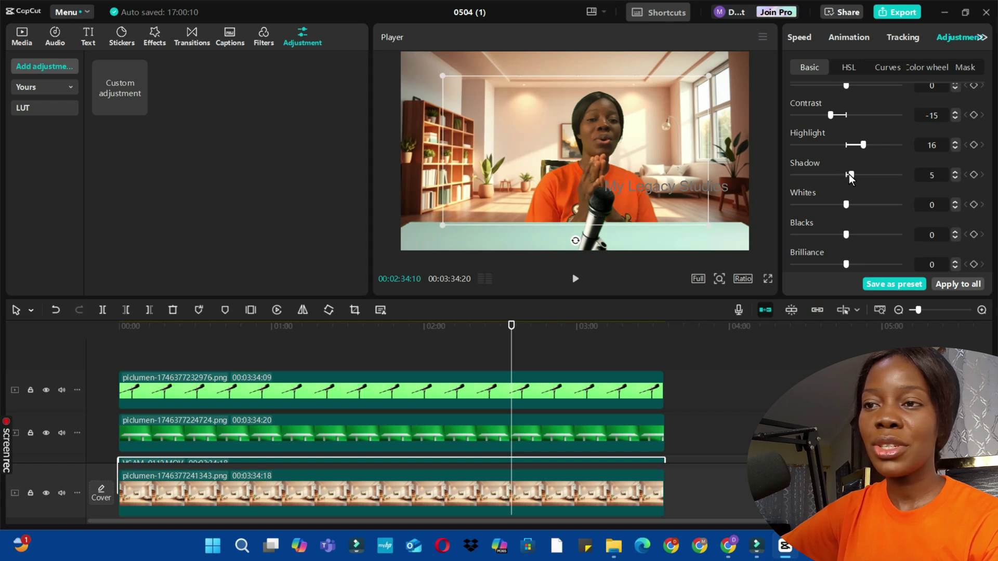
{"action": "left_click_drag", "start_coordinate": [849, 174], "coordinate": [866, 179]}
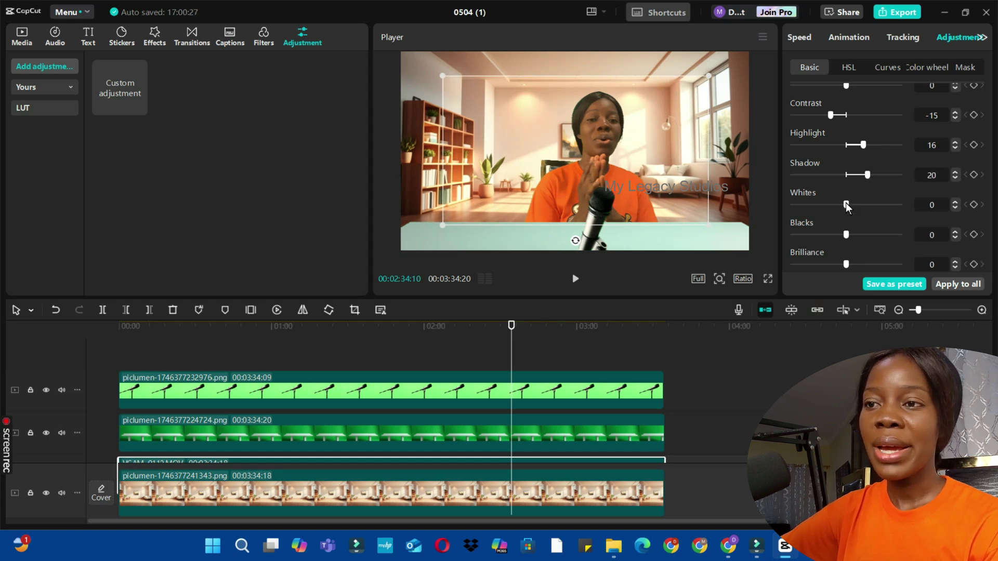
{"action": "mouse_move", "coordinate": [845, 202]}
{"action": "left_mouse_down"}
{"action": "mouse_move", "coordinate": [792, 204]}
{"action": "mouse_move", "coordinate": [884, 200]}
{"action": "mouse_move", "coordinate": [847, 202]}
{"action": "mouse_move", "coordinate": [855, 203]}
{"action": "left_mouse_up"}
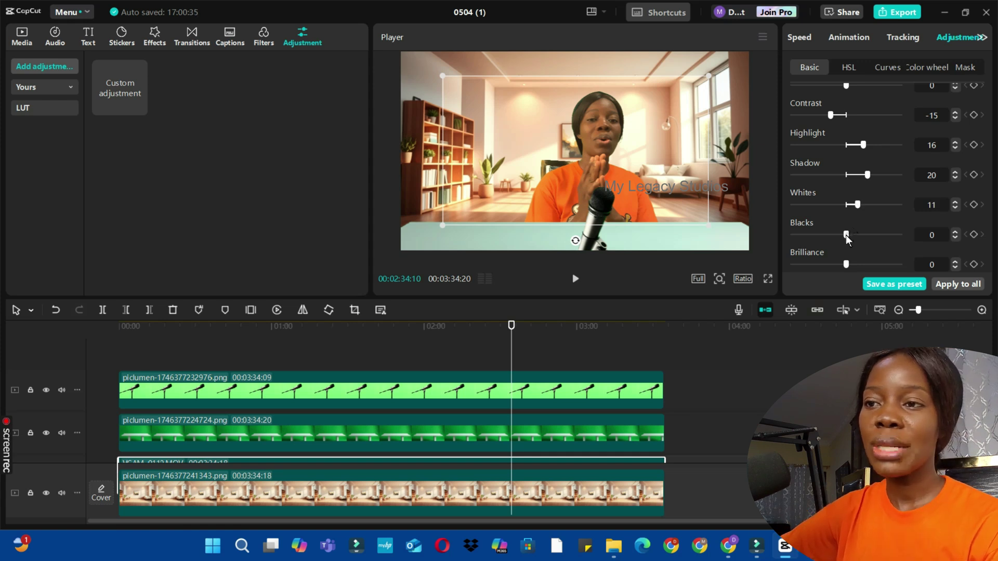
{"action": "left_click_drag", "start_coordinate": [846, 234], "coordinate": [794, 231]}
{"action": "mouse_move", "coordinate": [836, 233]}
{"action": "left_mouse_down"}
{"action": "mouse_move", "coordinate": [853, 234]}
{"action": "mouse_move", "coordinate": [827, 236]}
{"action": "mouse_move", "coordinate": [849, 237]}
{"action": "mouse_move", "coordinate": [841, 237]}
{"action": "left_mouse_up"}
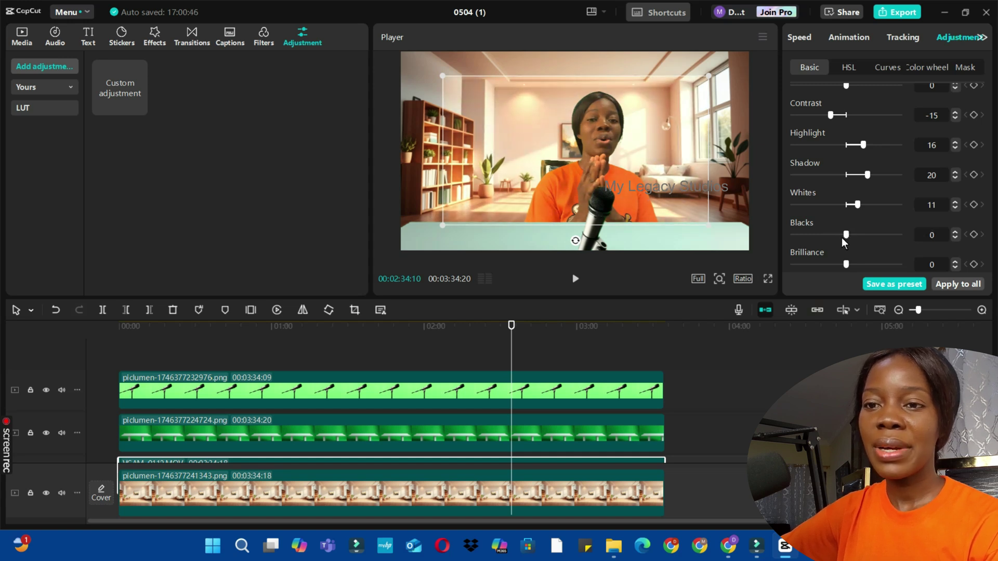
Lower the speaker clip's brilliance to a moderately negative value, and select the table image in the preview
{"action": "left_click_drag", "start_coordinate": [847, 264], "coordinate": [820, 264]}
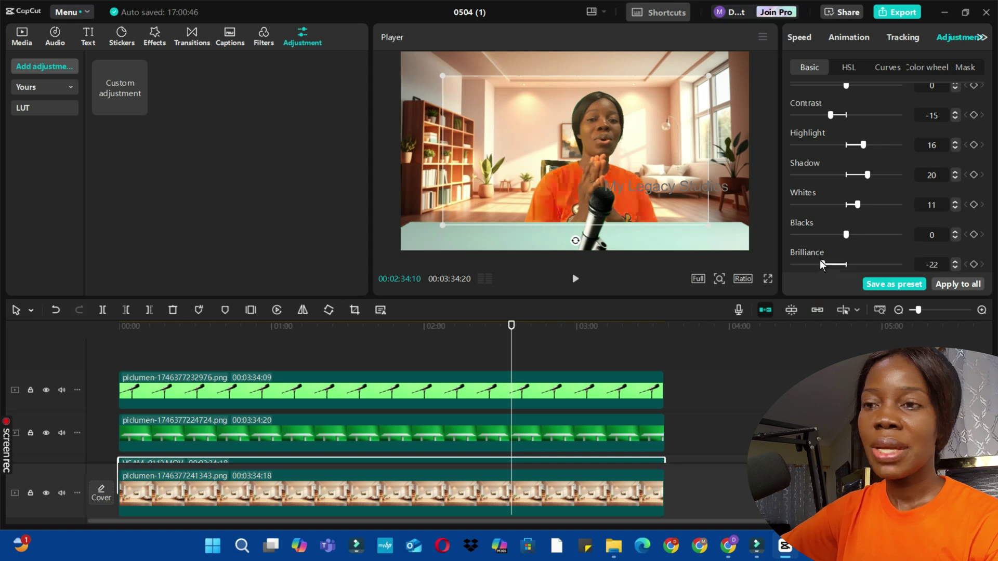
{"action": "left_click_drag", "start_coordinate": [820, 263], "coordinate": [820, 259]}
{"action": "scroll", "coordinate": [821, 259], "scroll_direction": "down", "scroll_amount": 3}
{"action": "left_click_drag", "start_coordinate": [817, 180], "coordinate": [832, 180]}
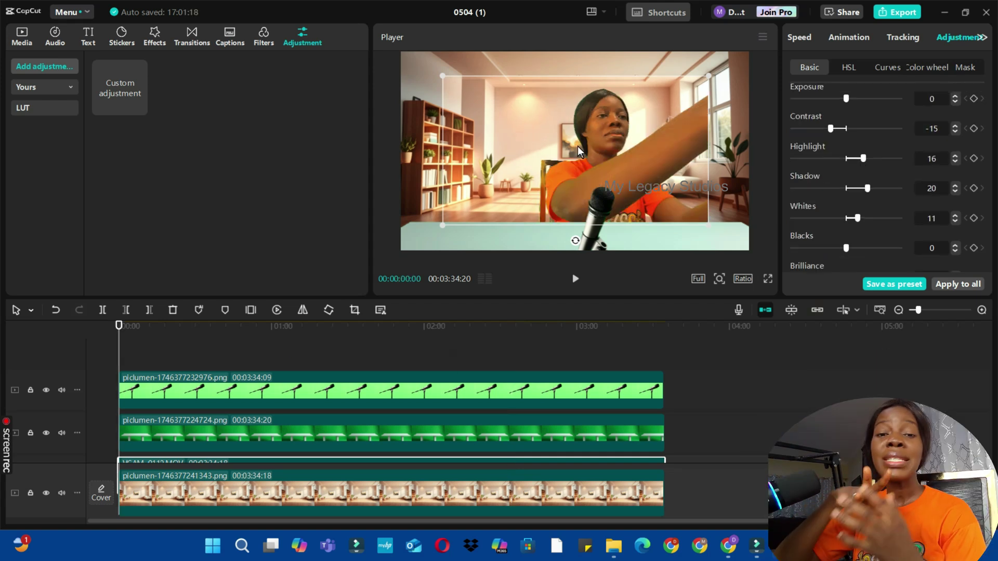
{"action": "left_click", "coordinate": [578, 145]}
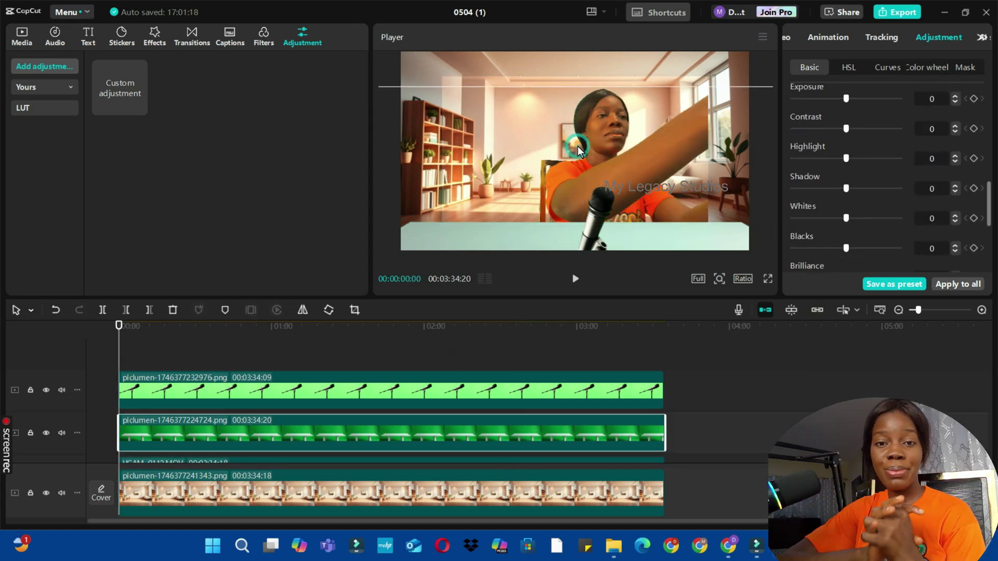